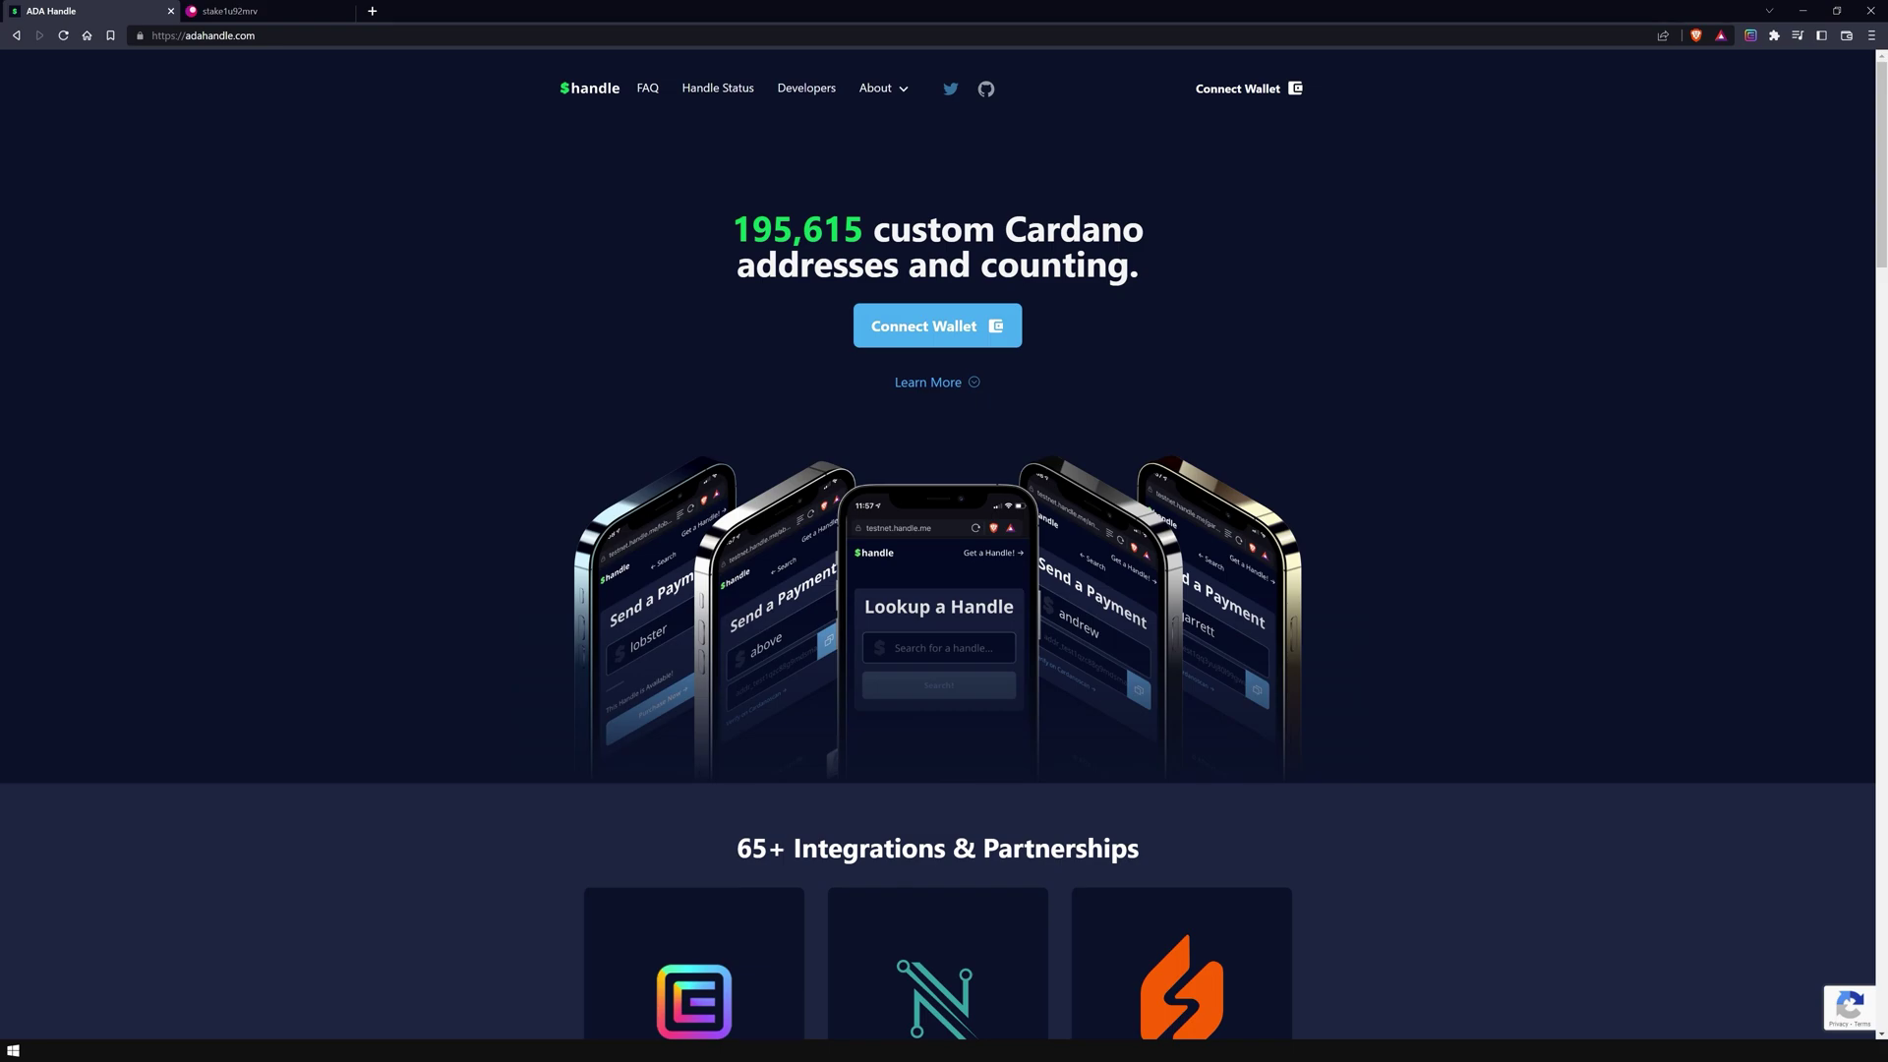
scroll(938, 539, "down", 2)
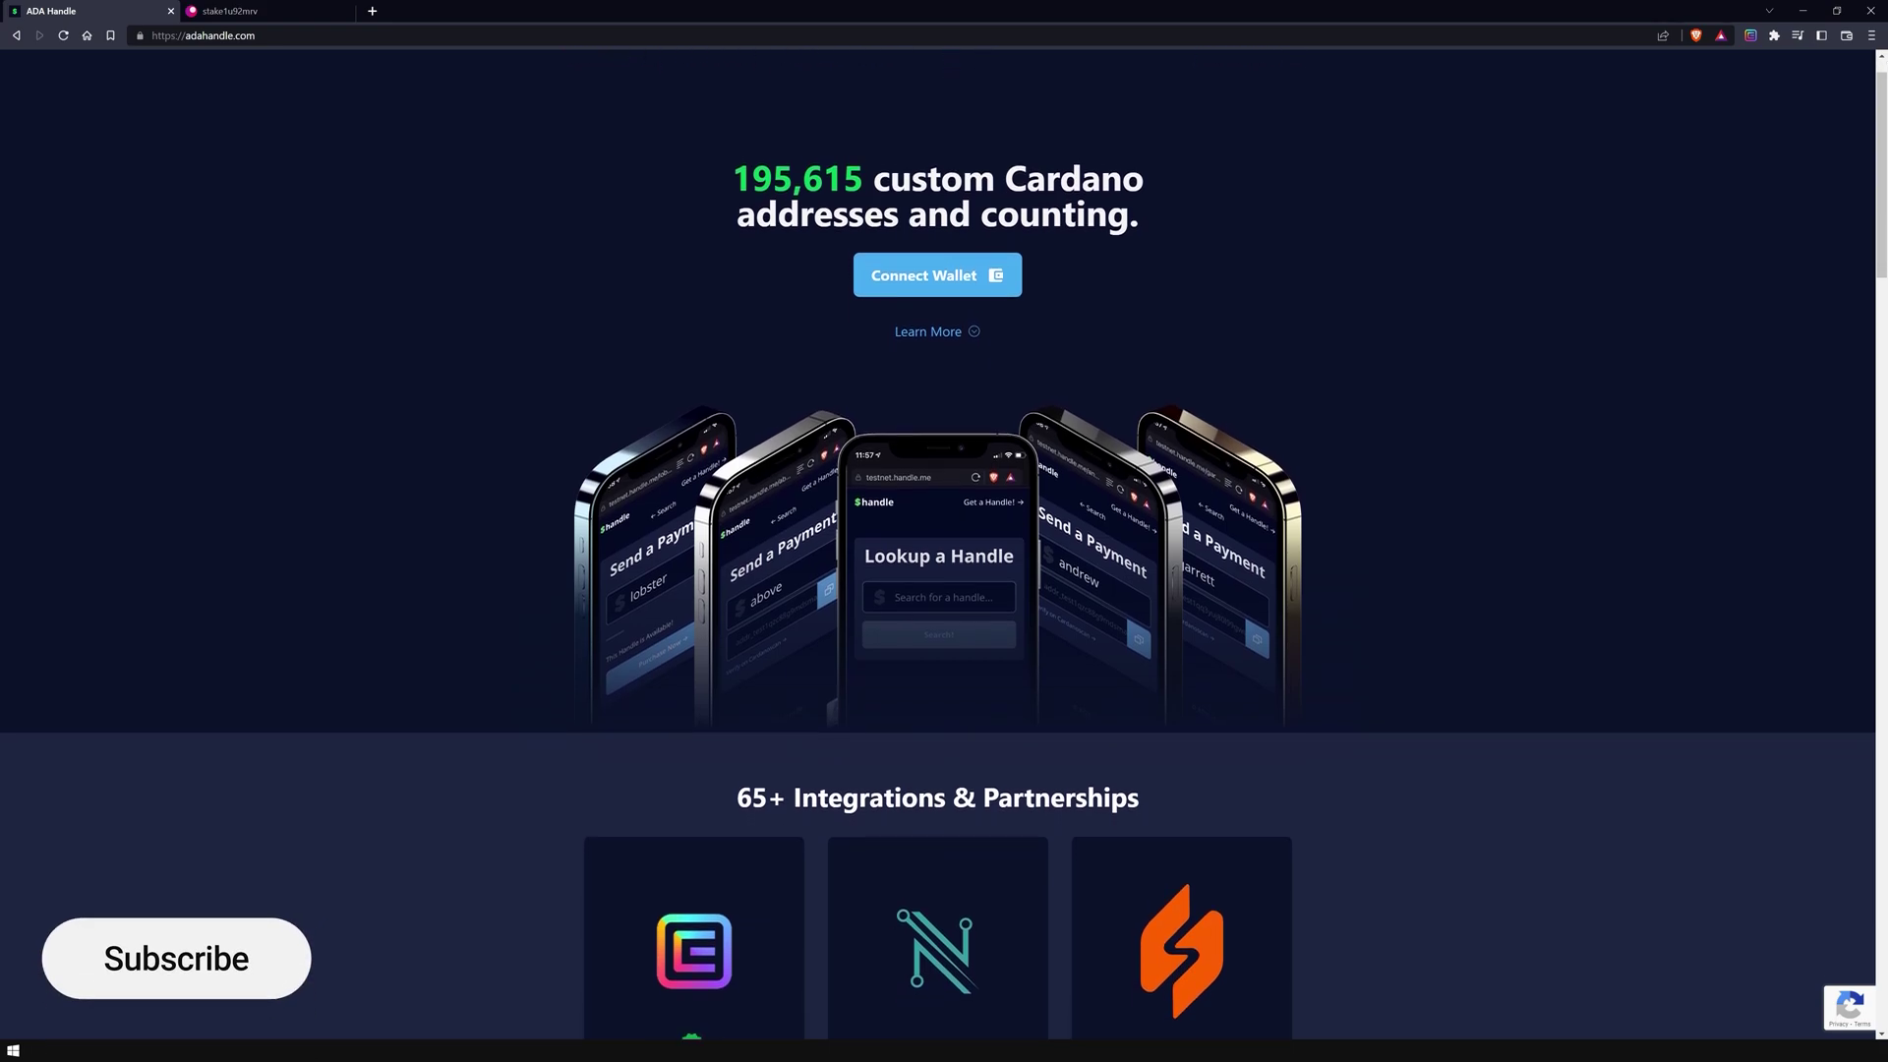
scroll(938, 539, "down", 3)
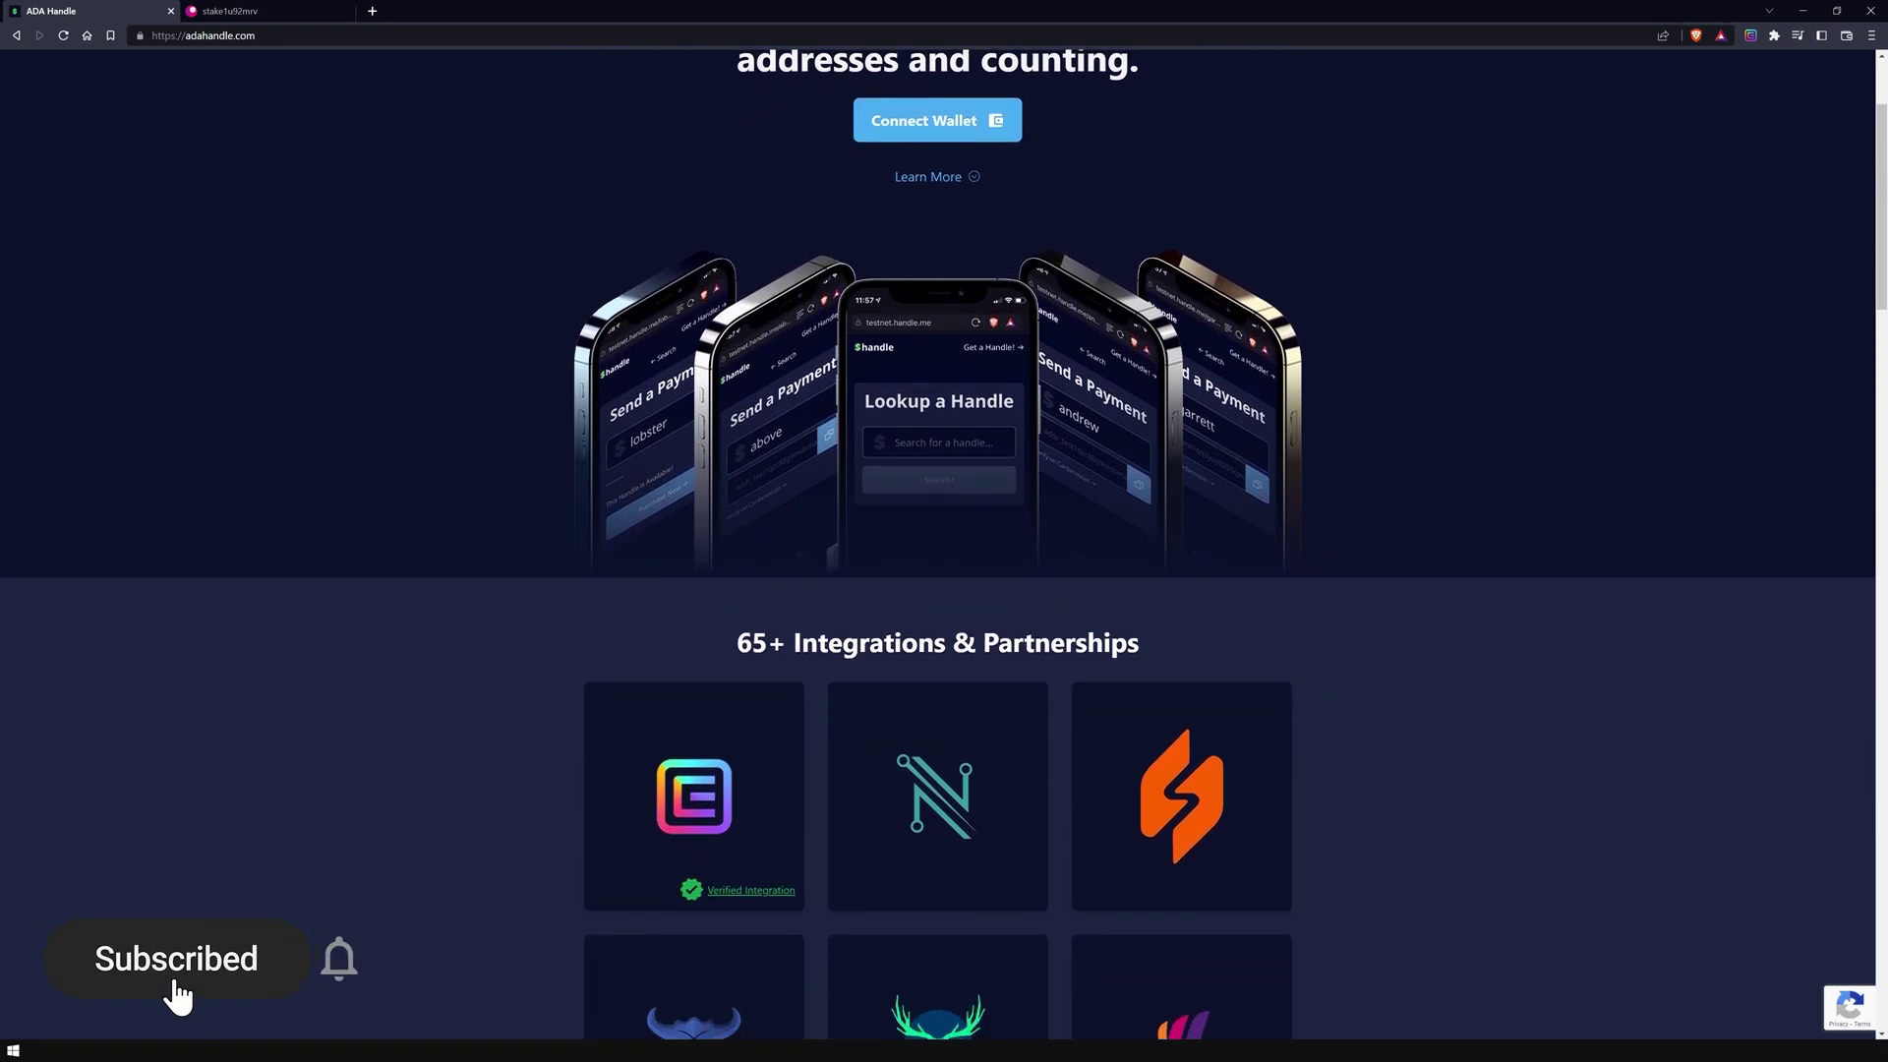
scroll(938, 538, "down", 3)
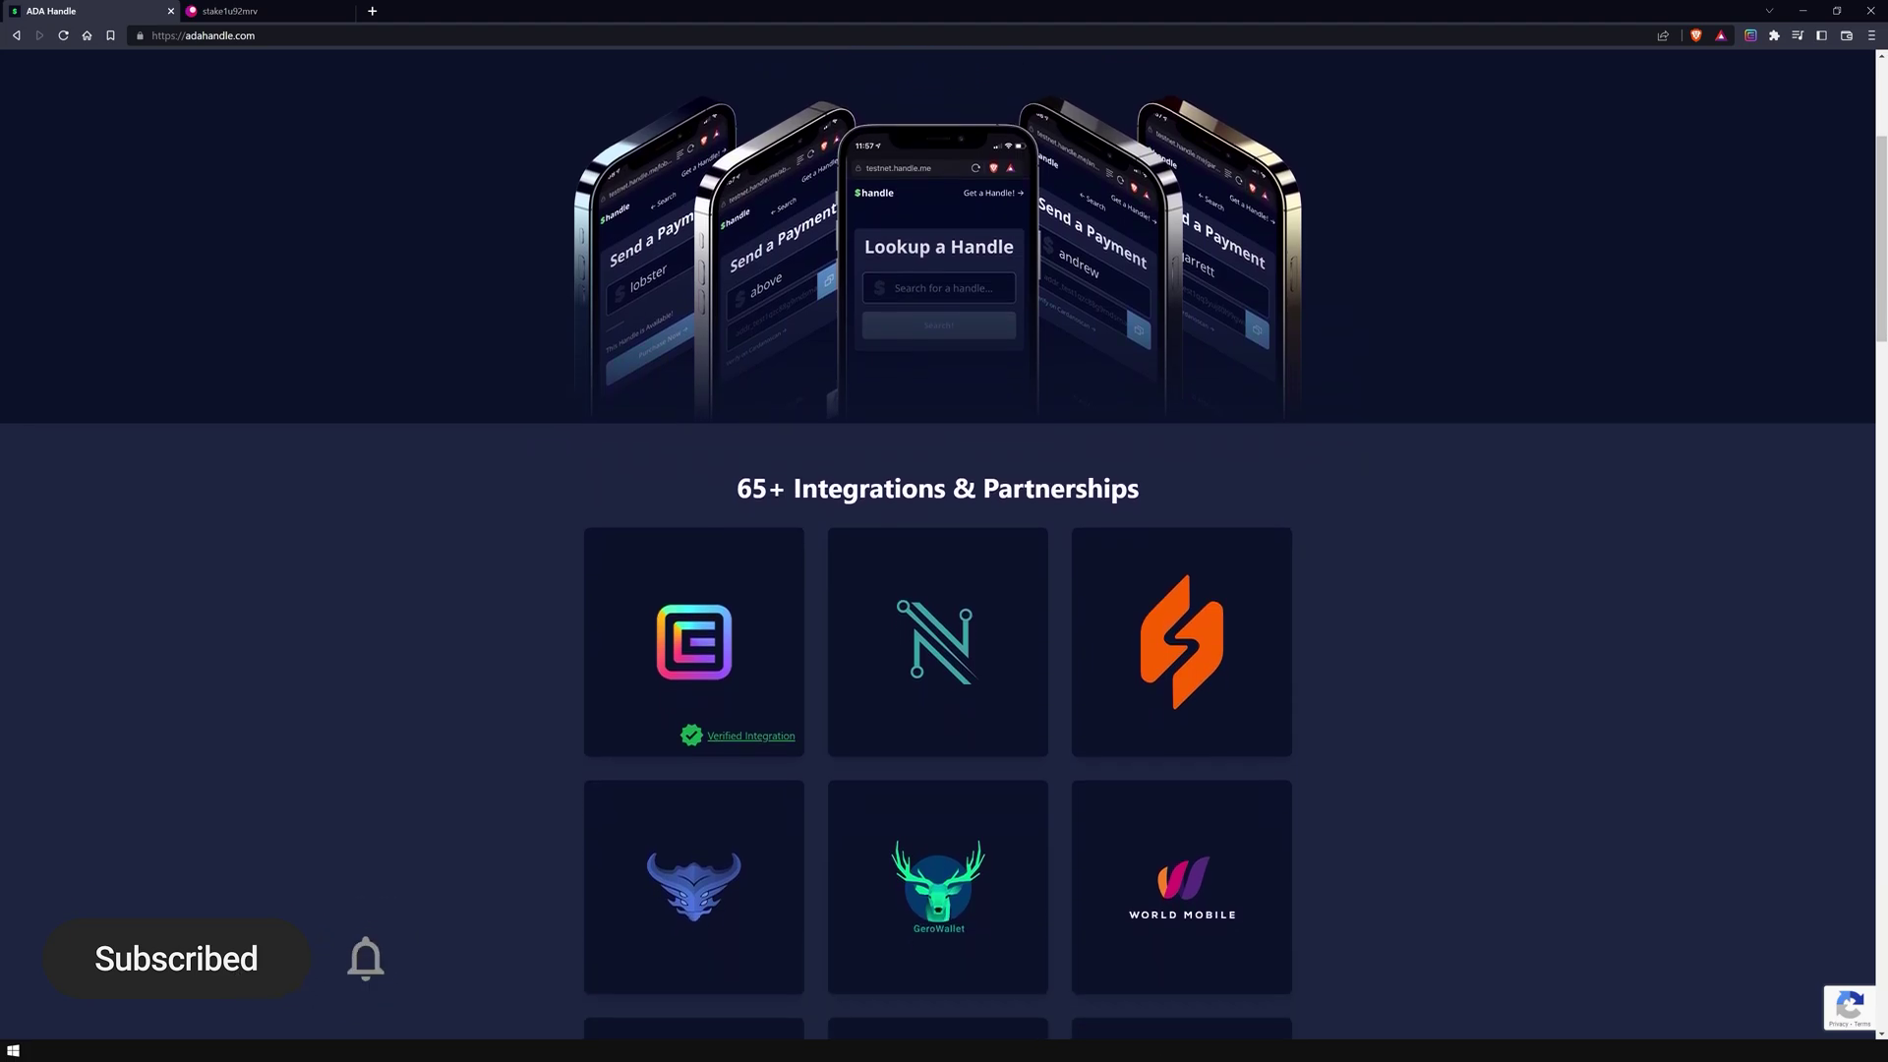
scroll(939, 539, "down", 3)
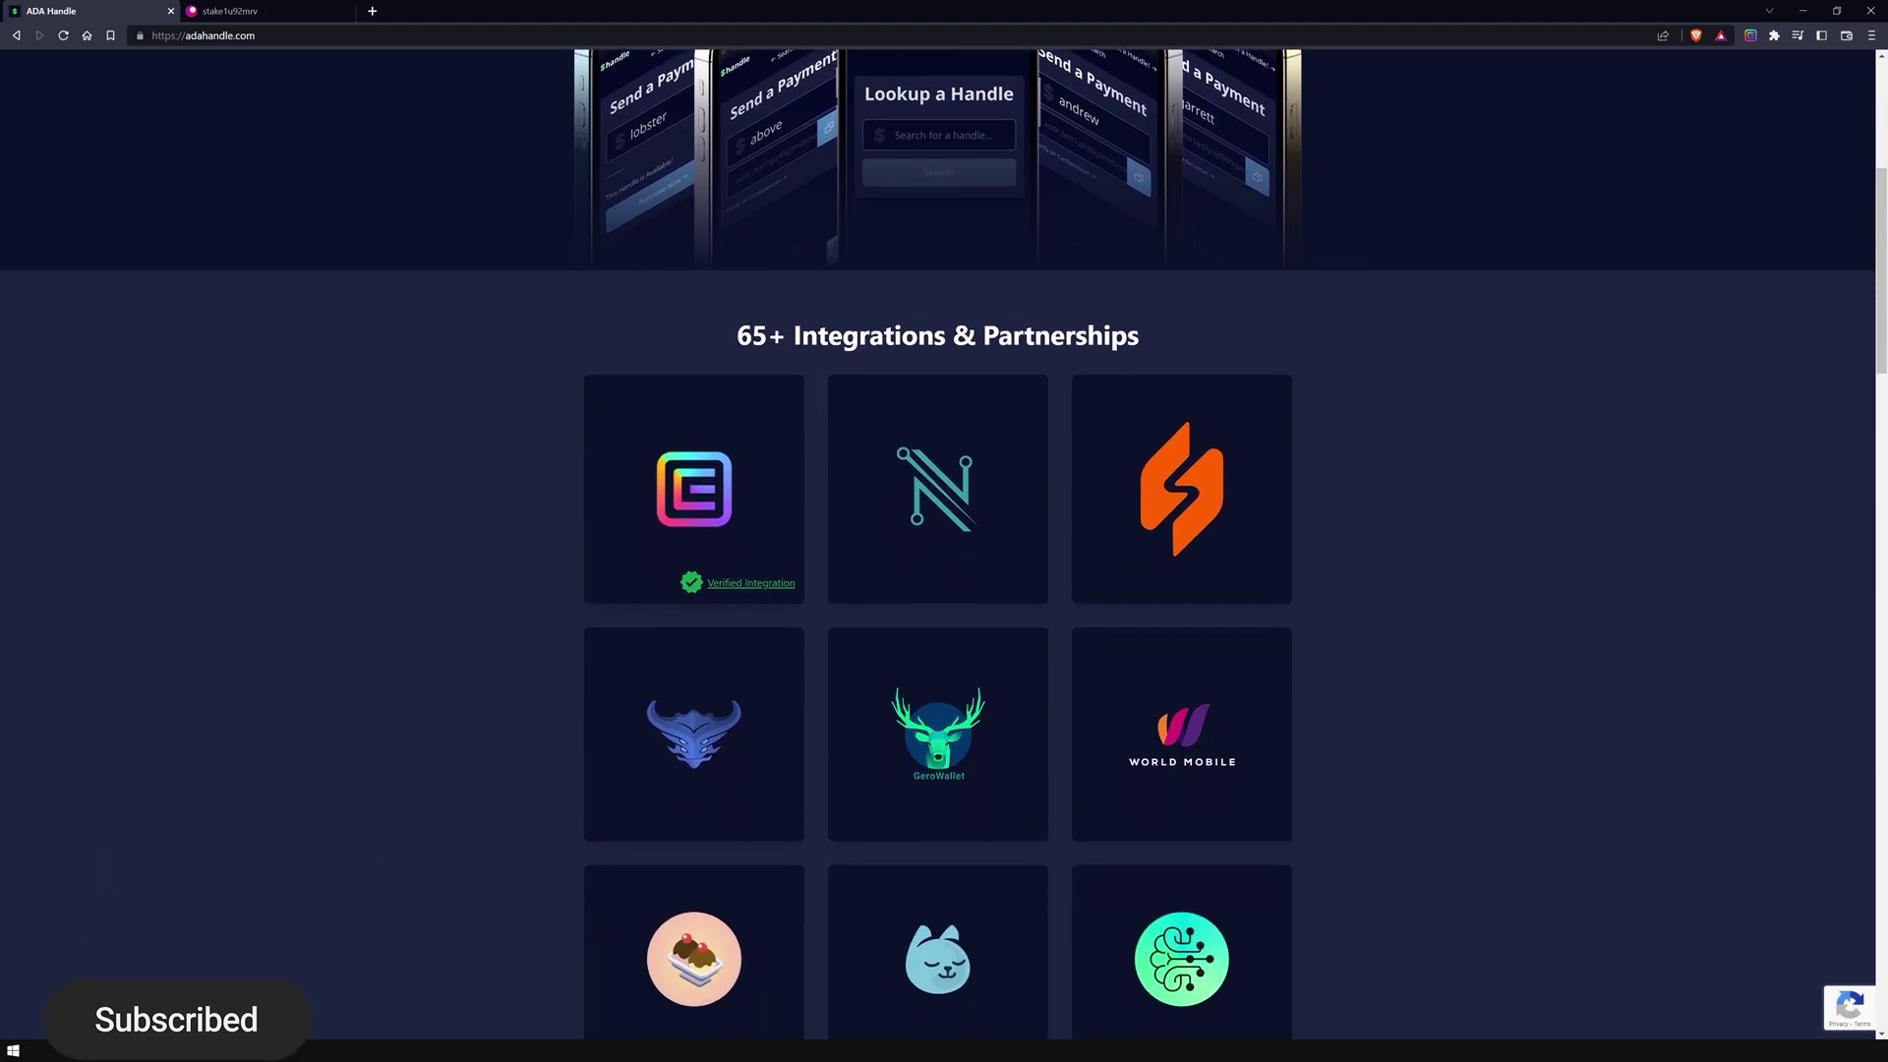
scroll(939, 539, "down", 3)
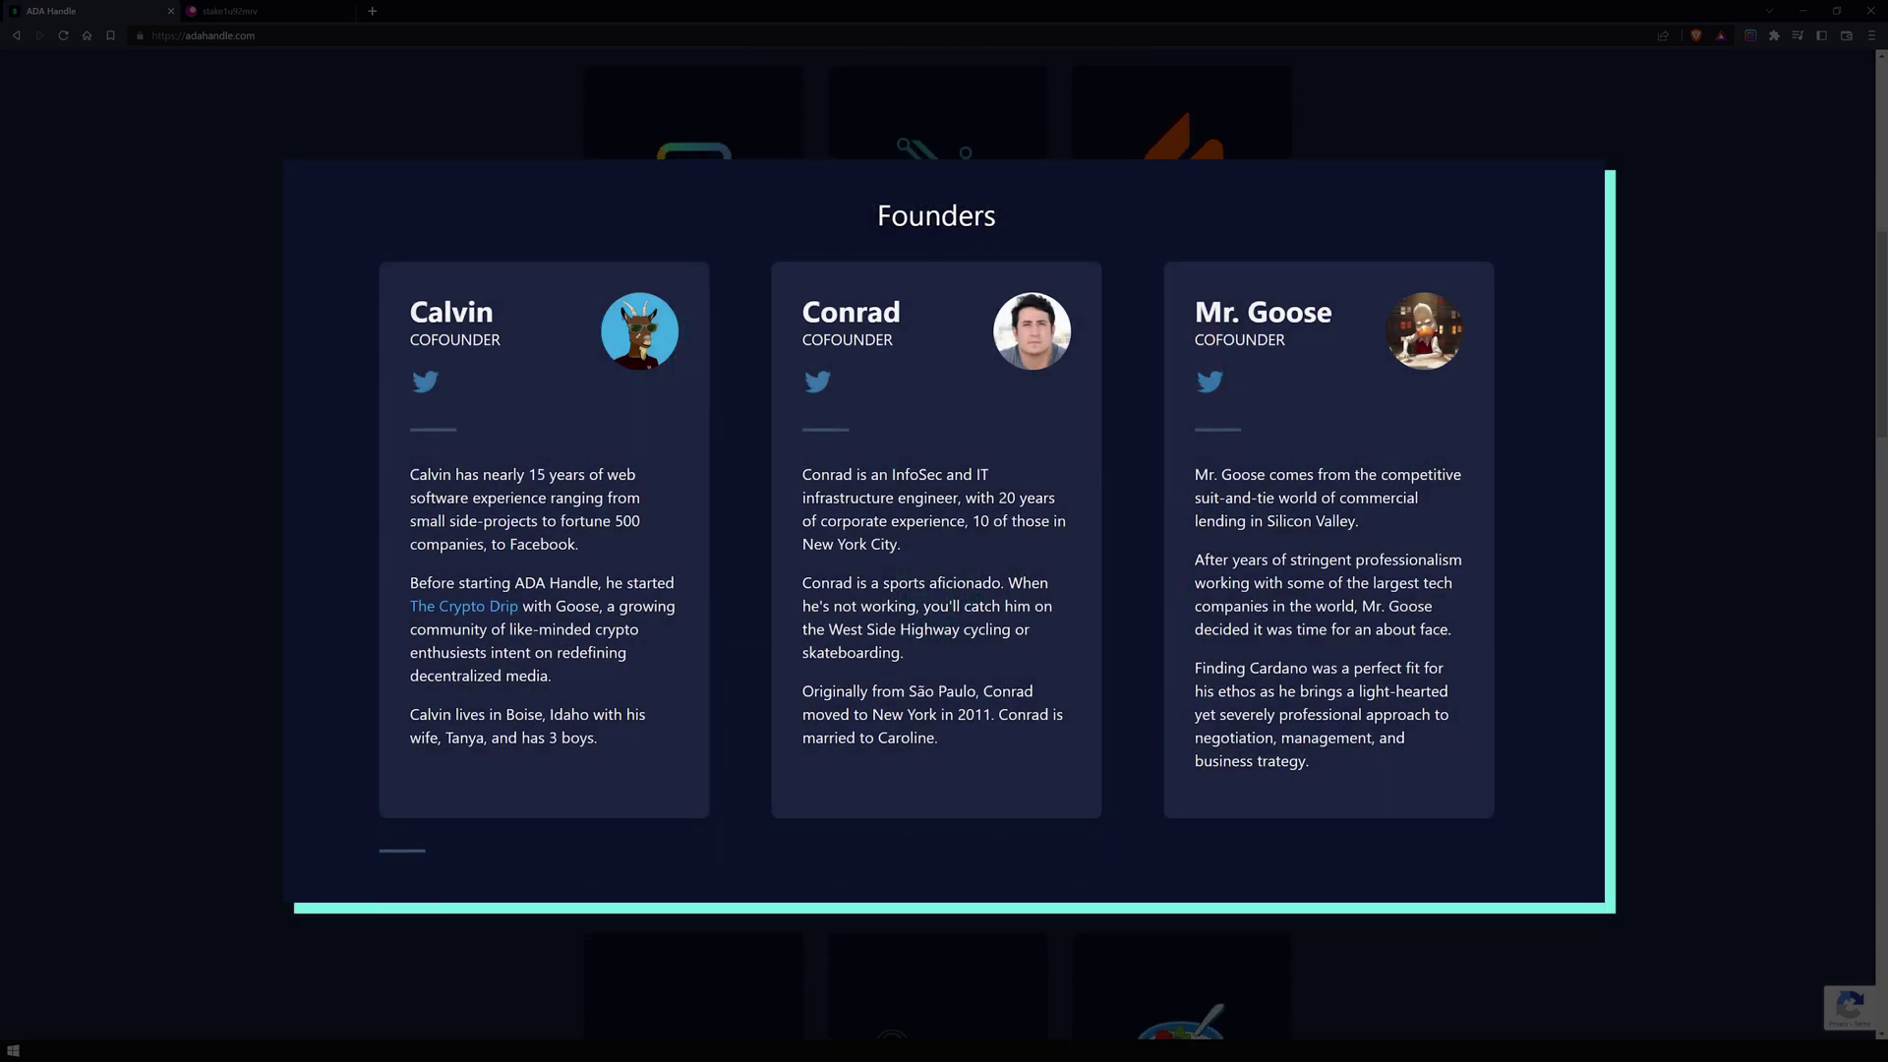
scroll(938, 538, "down", 3)
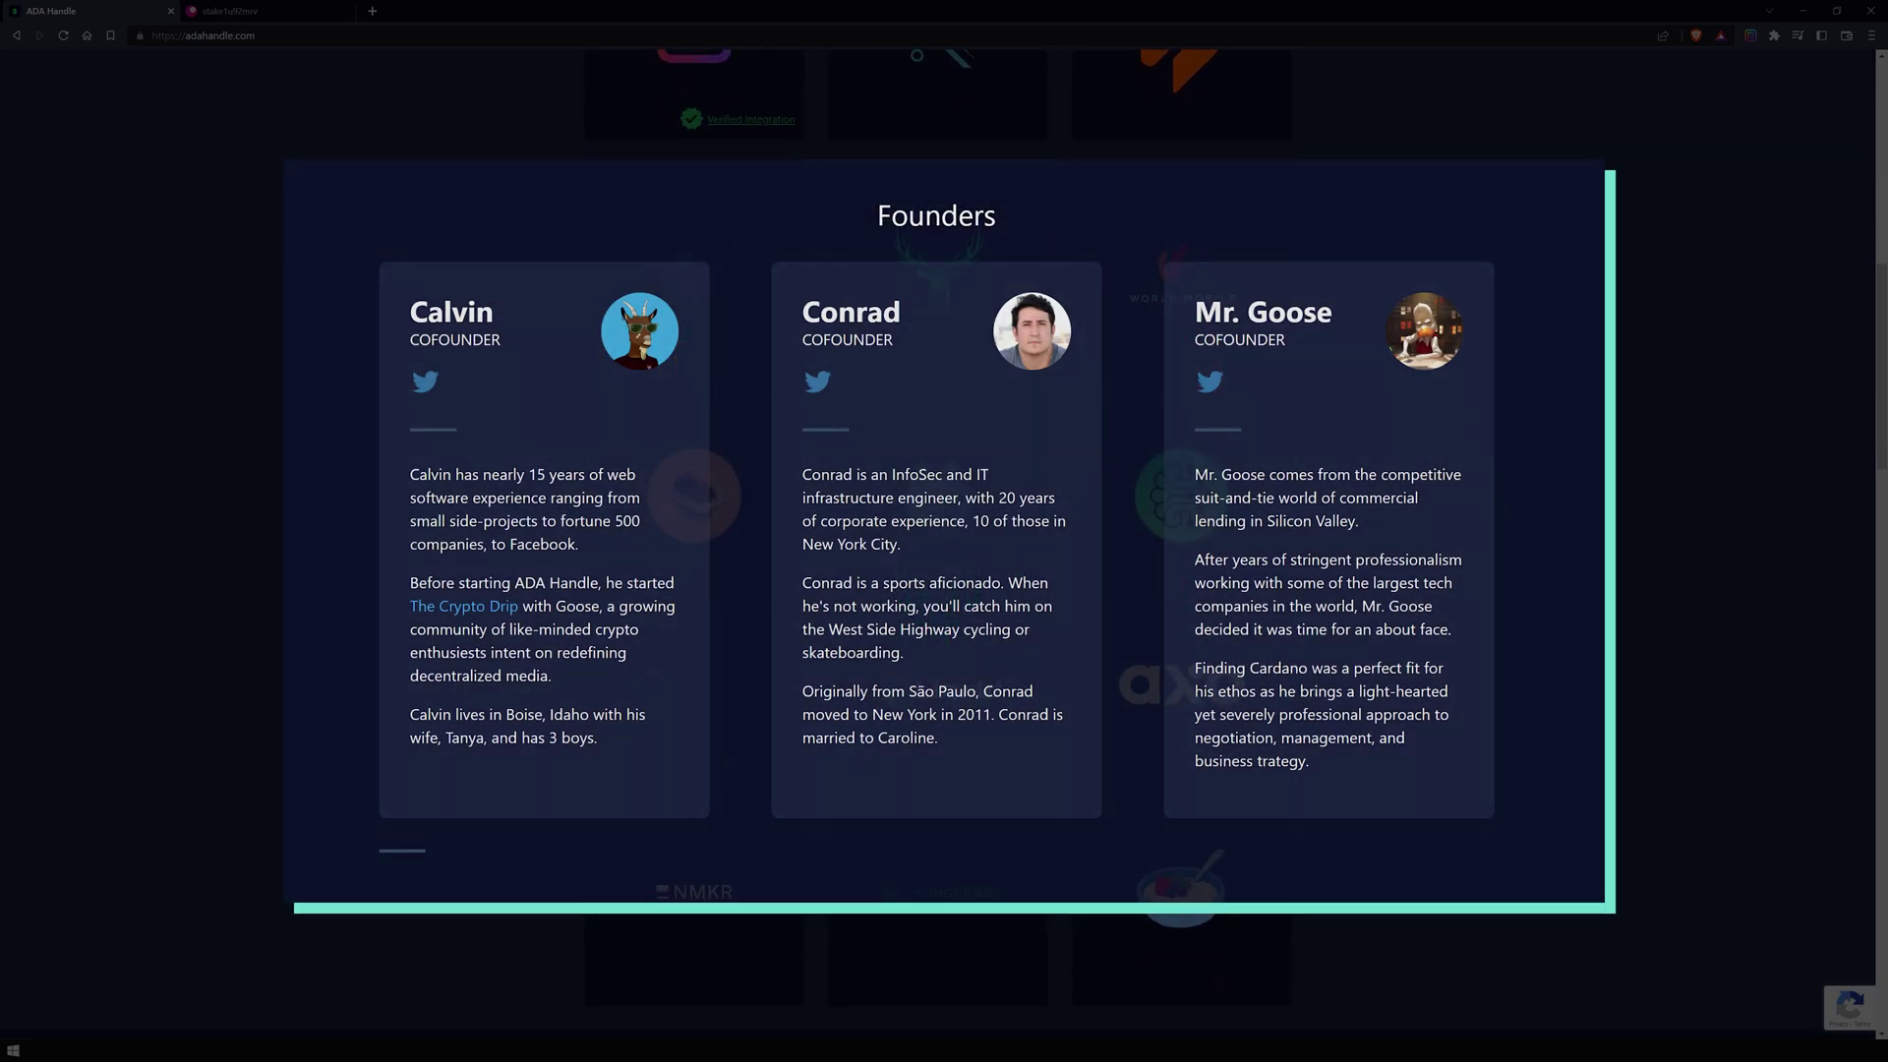
scroll(938, 539, "down", 3)
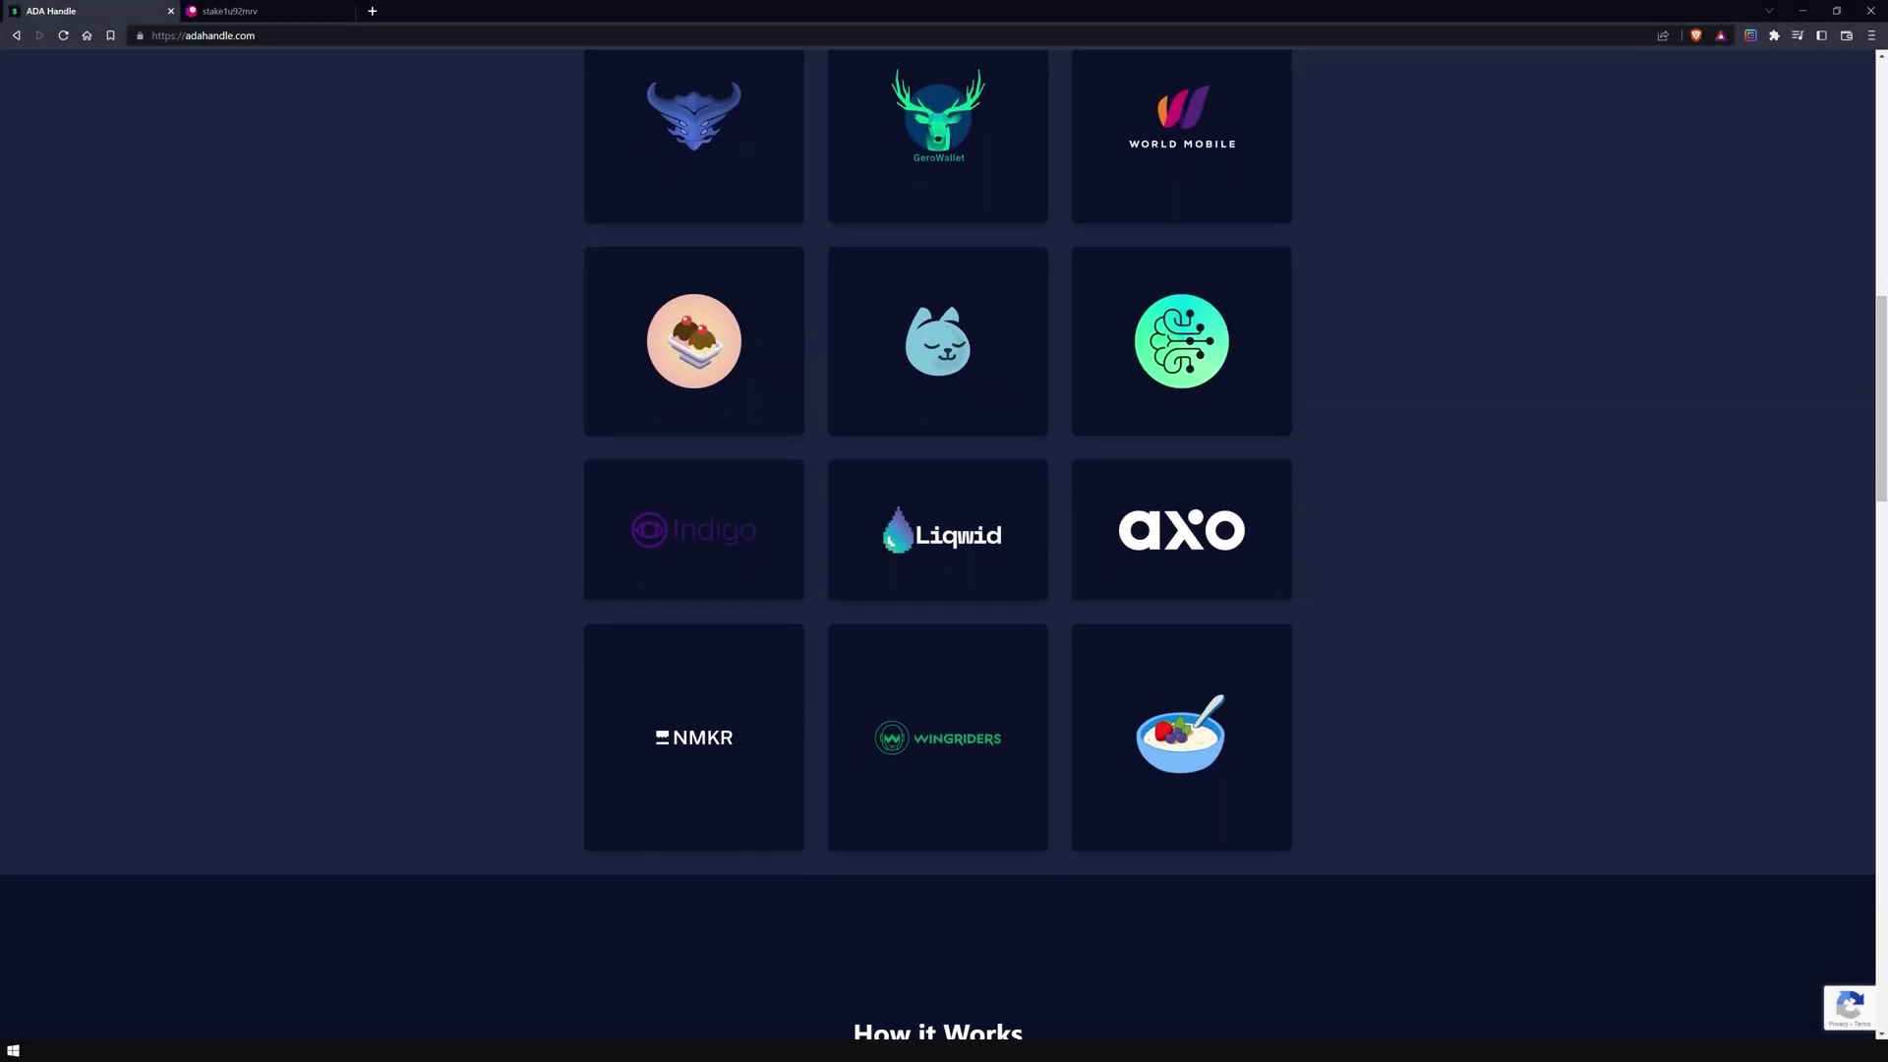
scroll(938, 538, "down", 3)
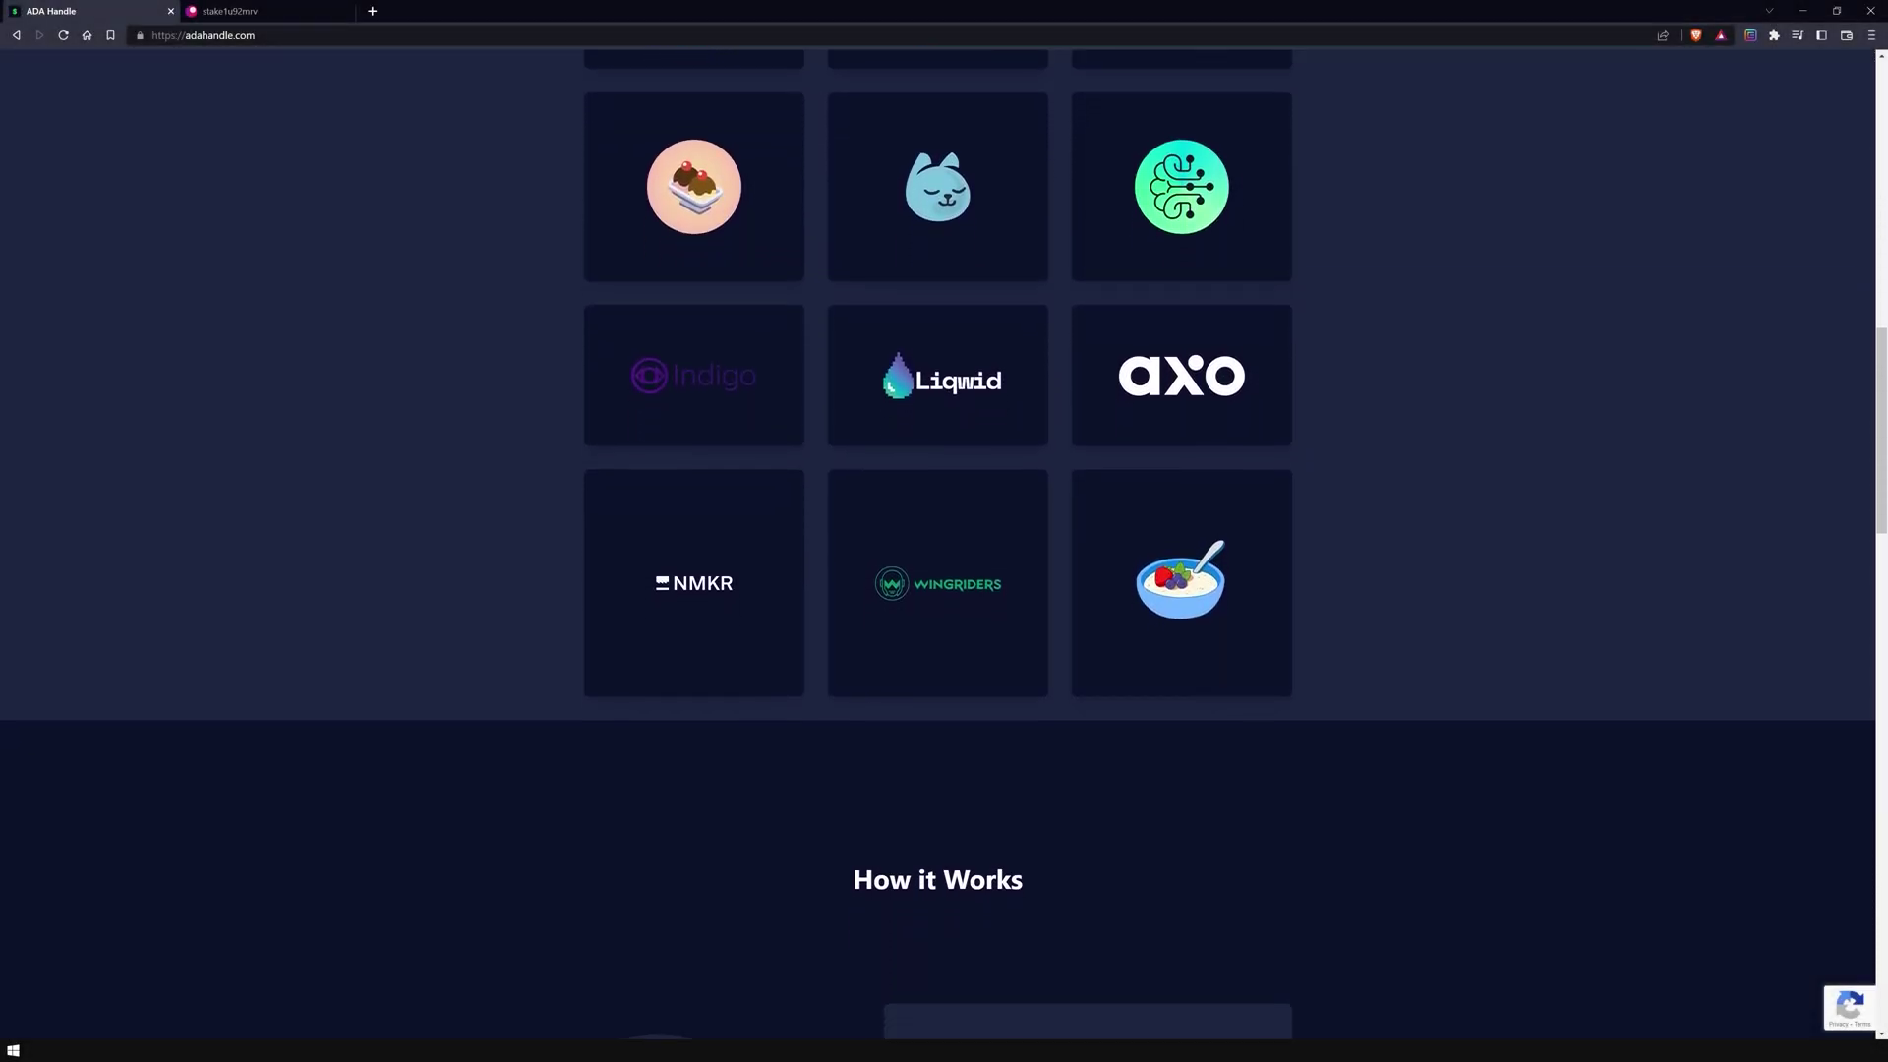
scroll(938, 538, "down", 3)
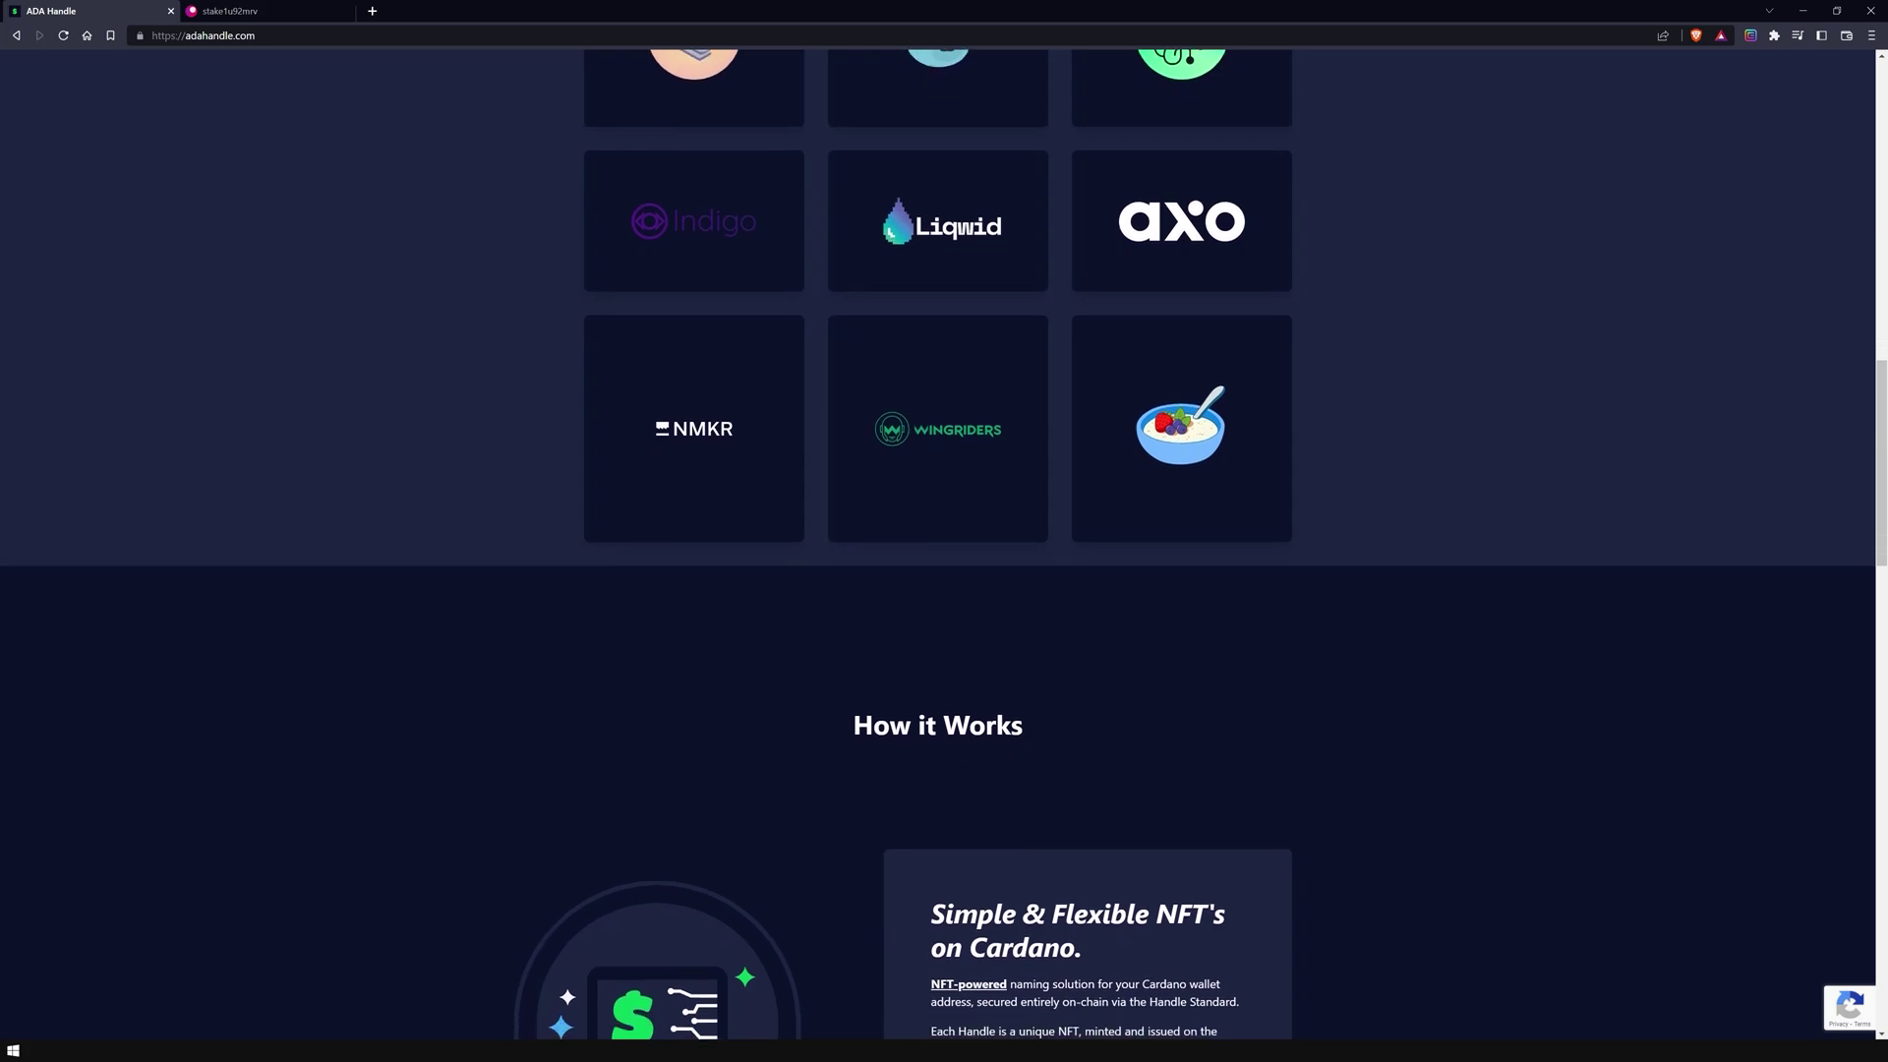
scroll(939, 538, "down", 3)
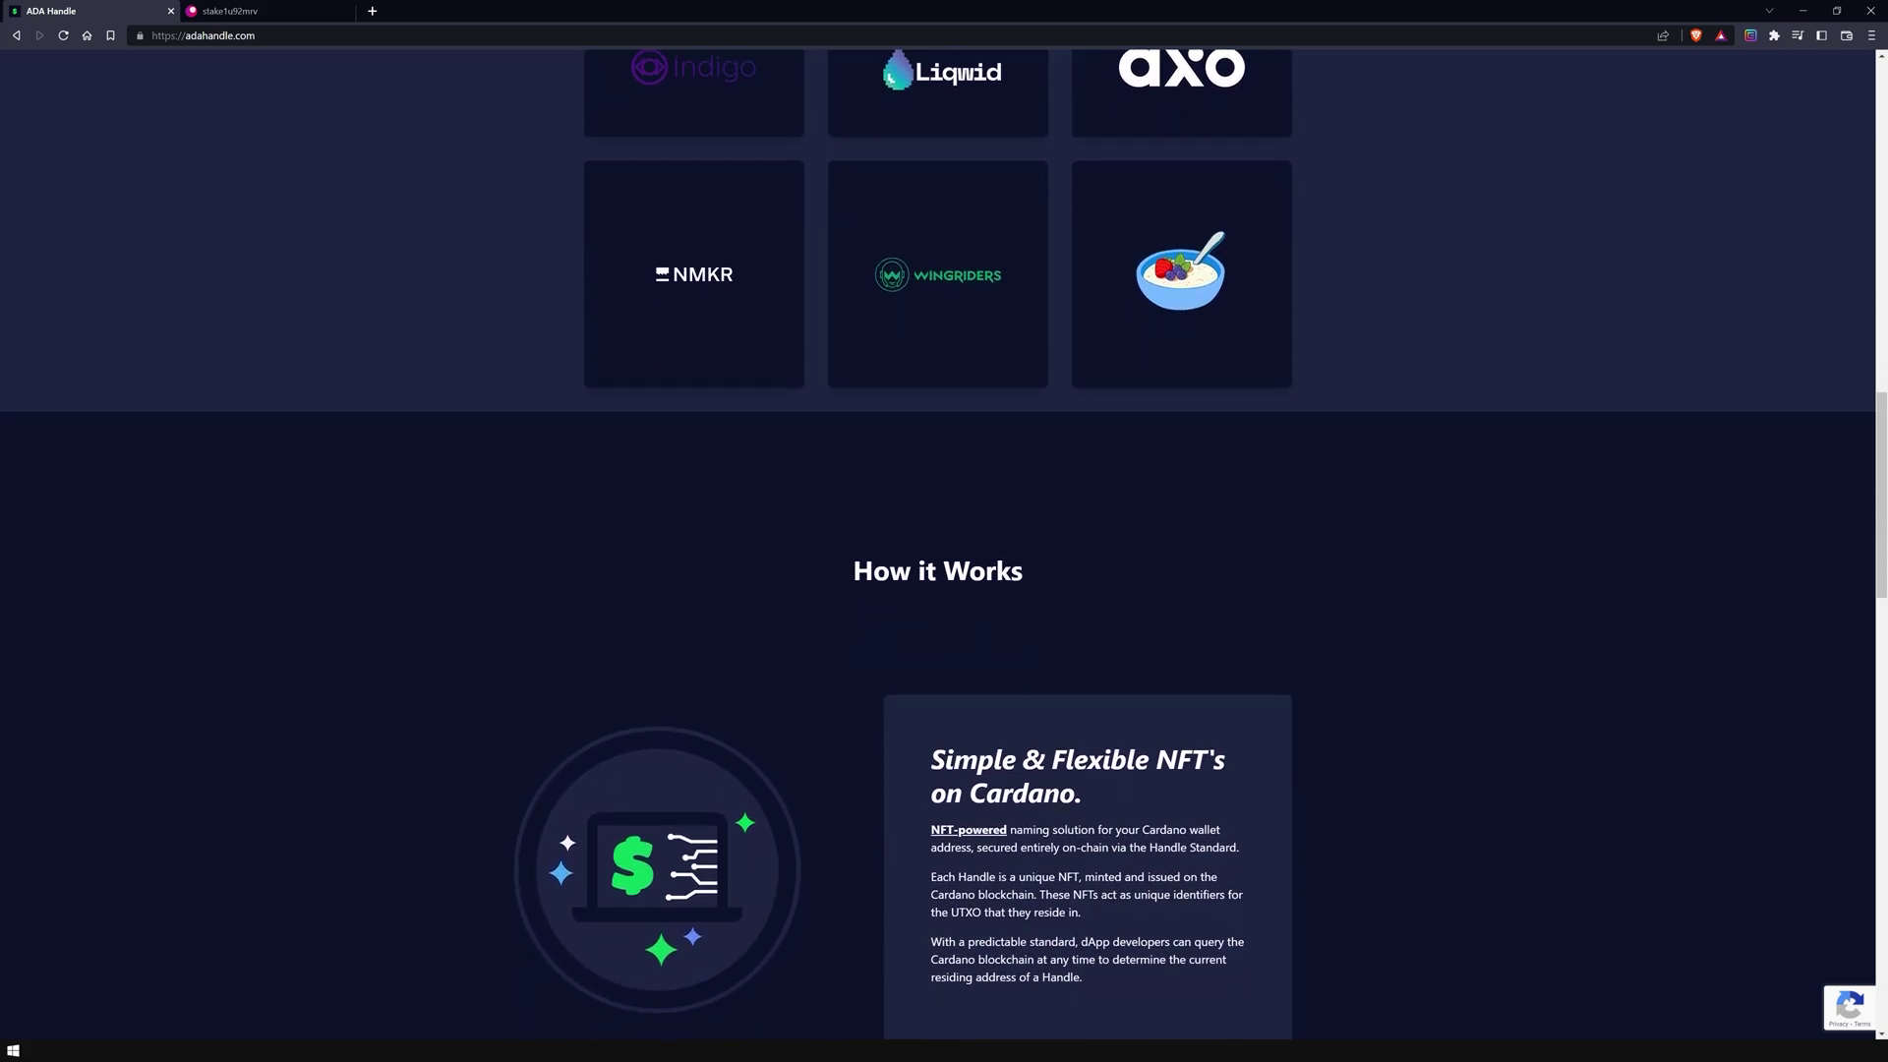
scroll(938, 538, "down", 3)
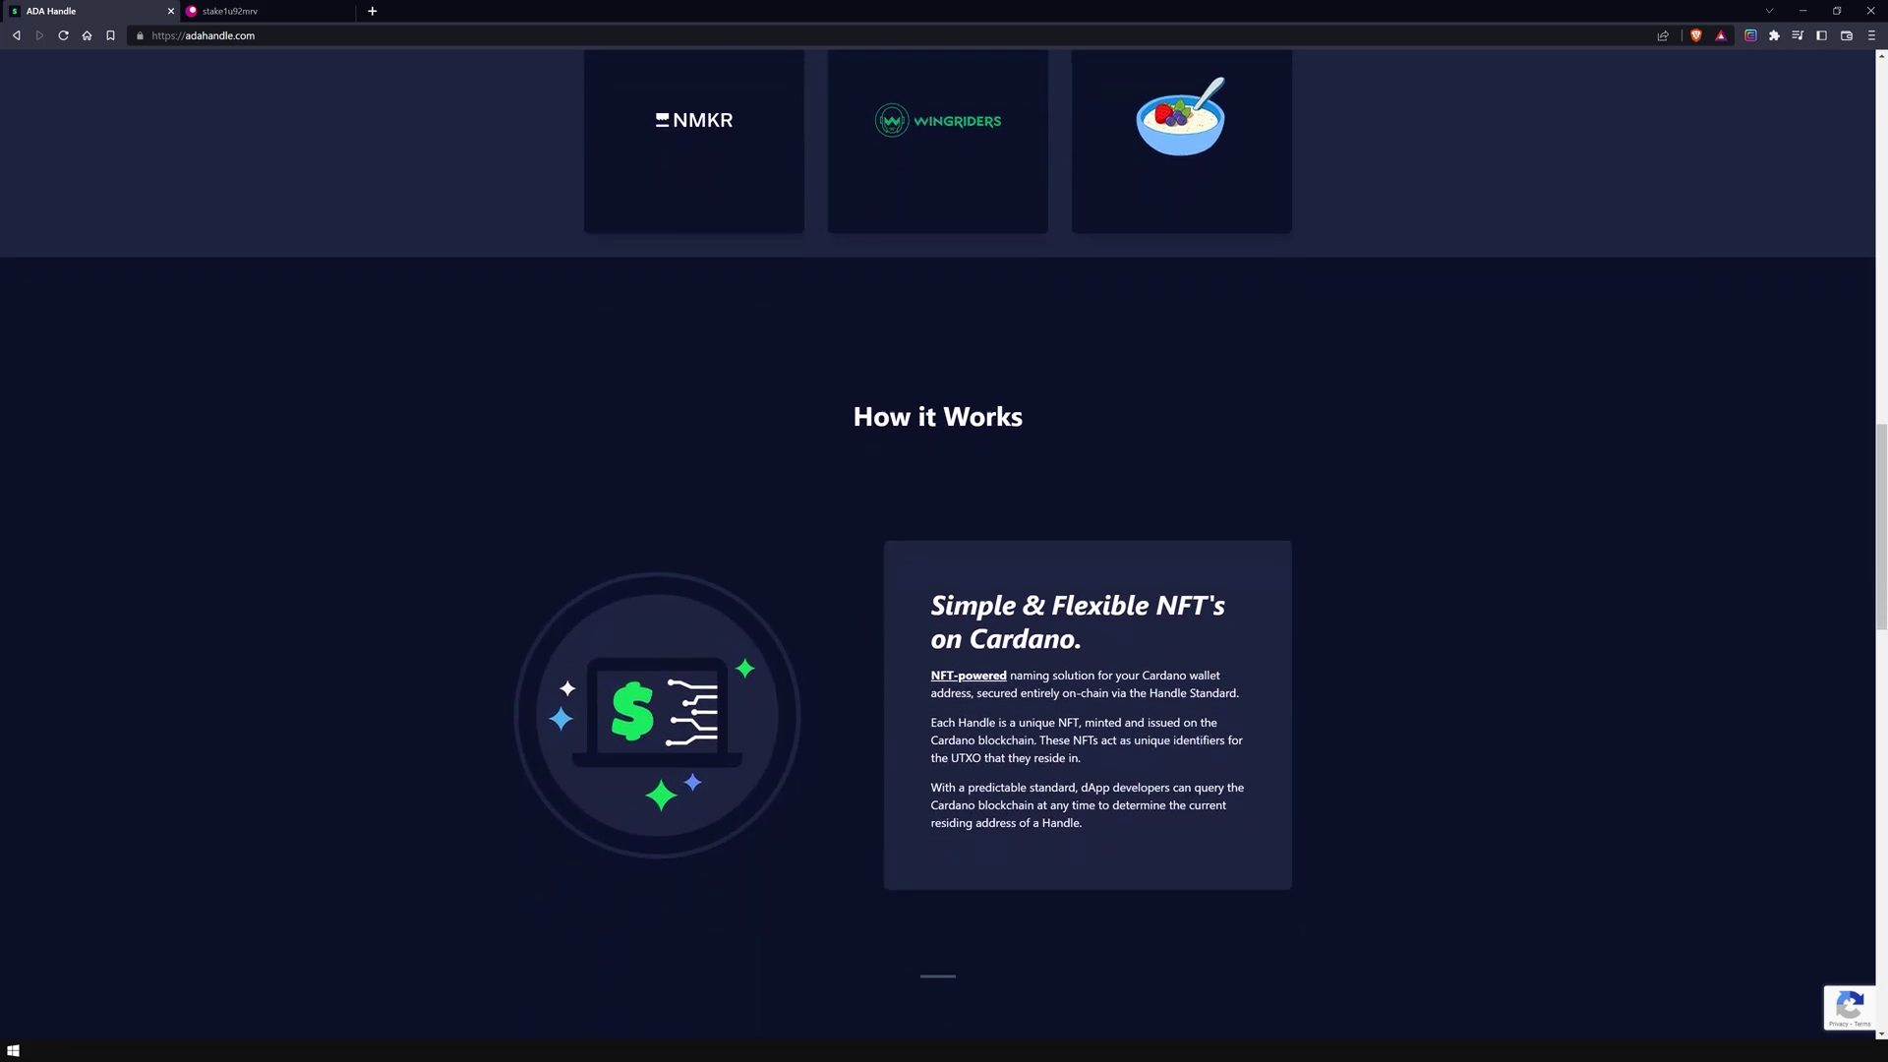
scroll(938, 538, "down", 3)
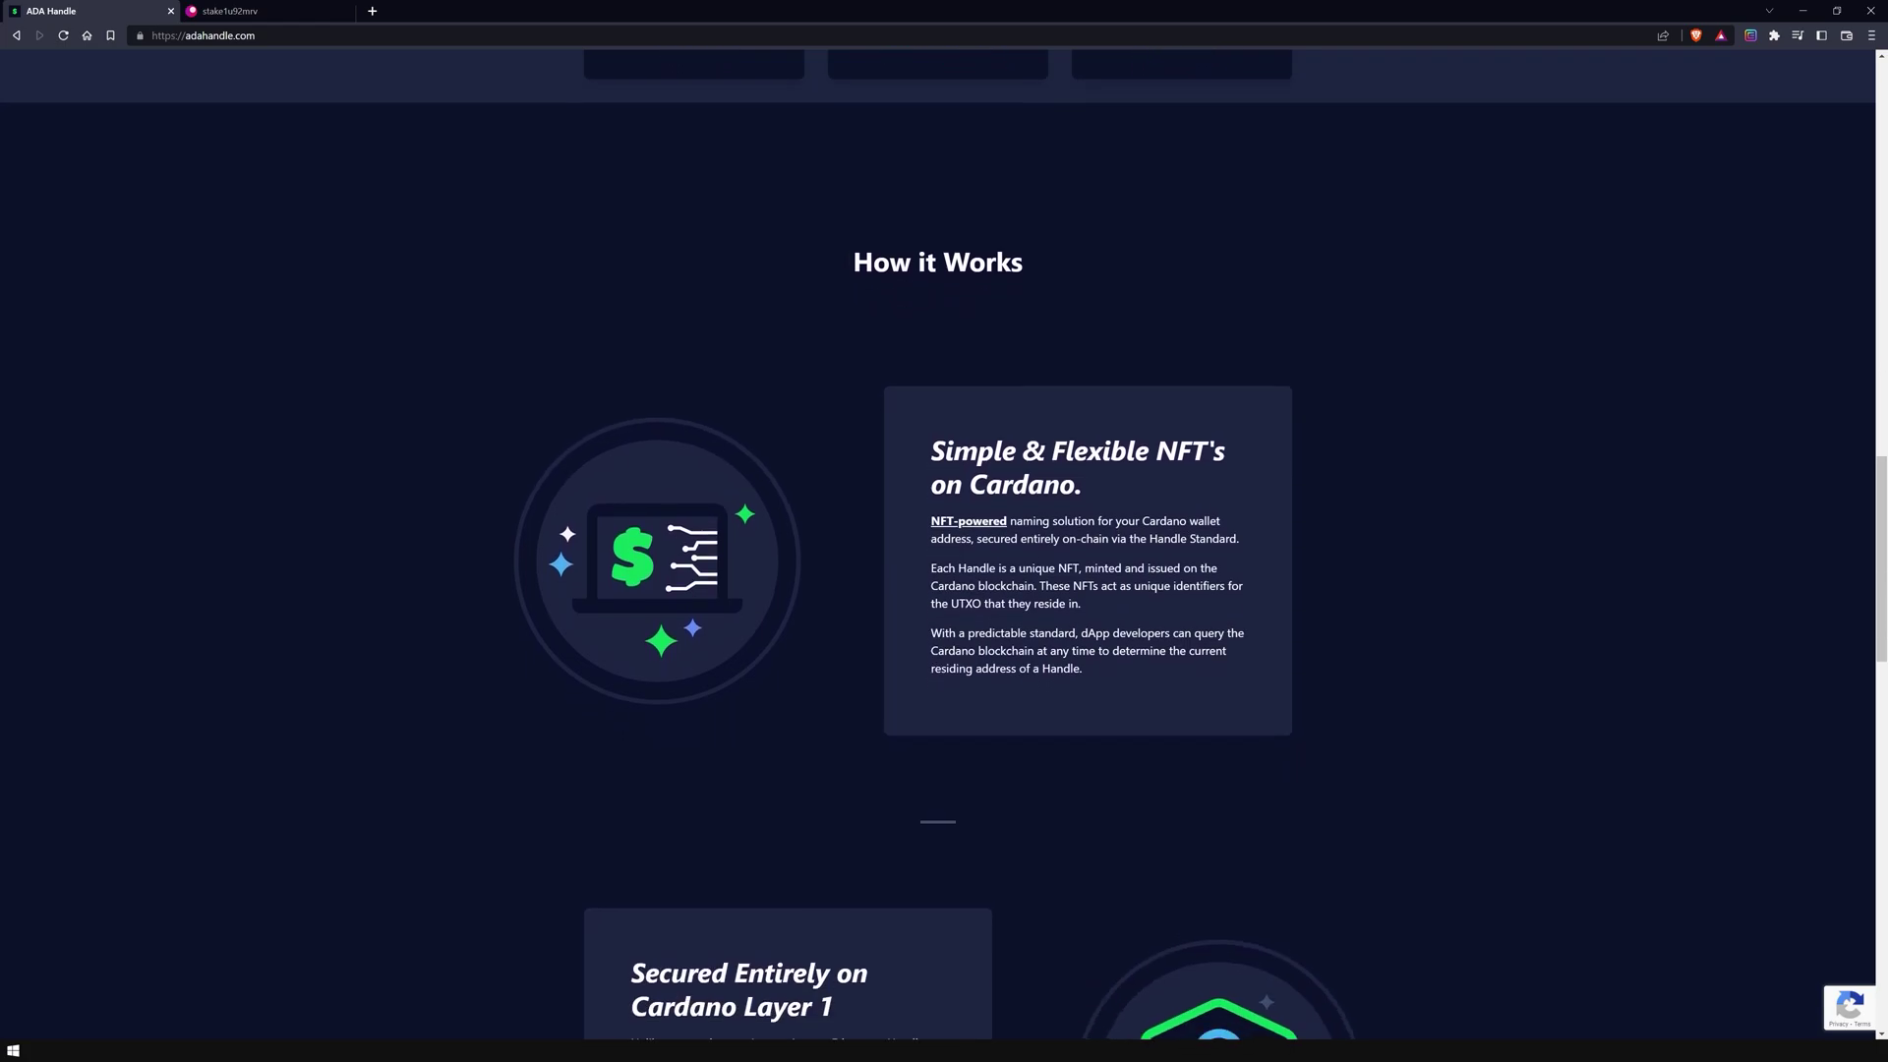
scroll(939, 538, "down", 3)
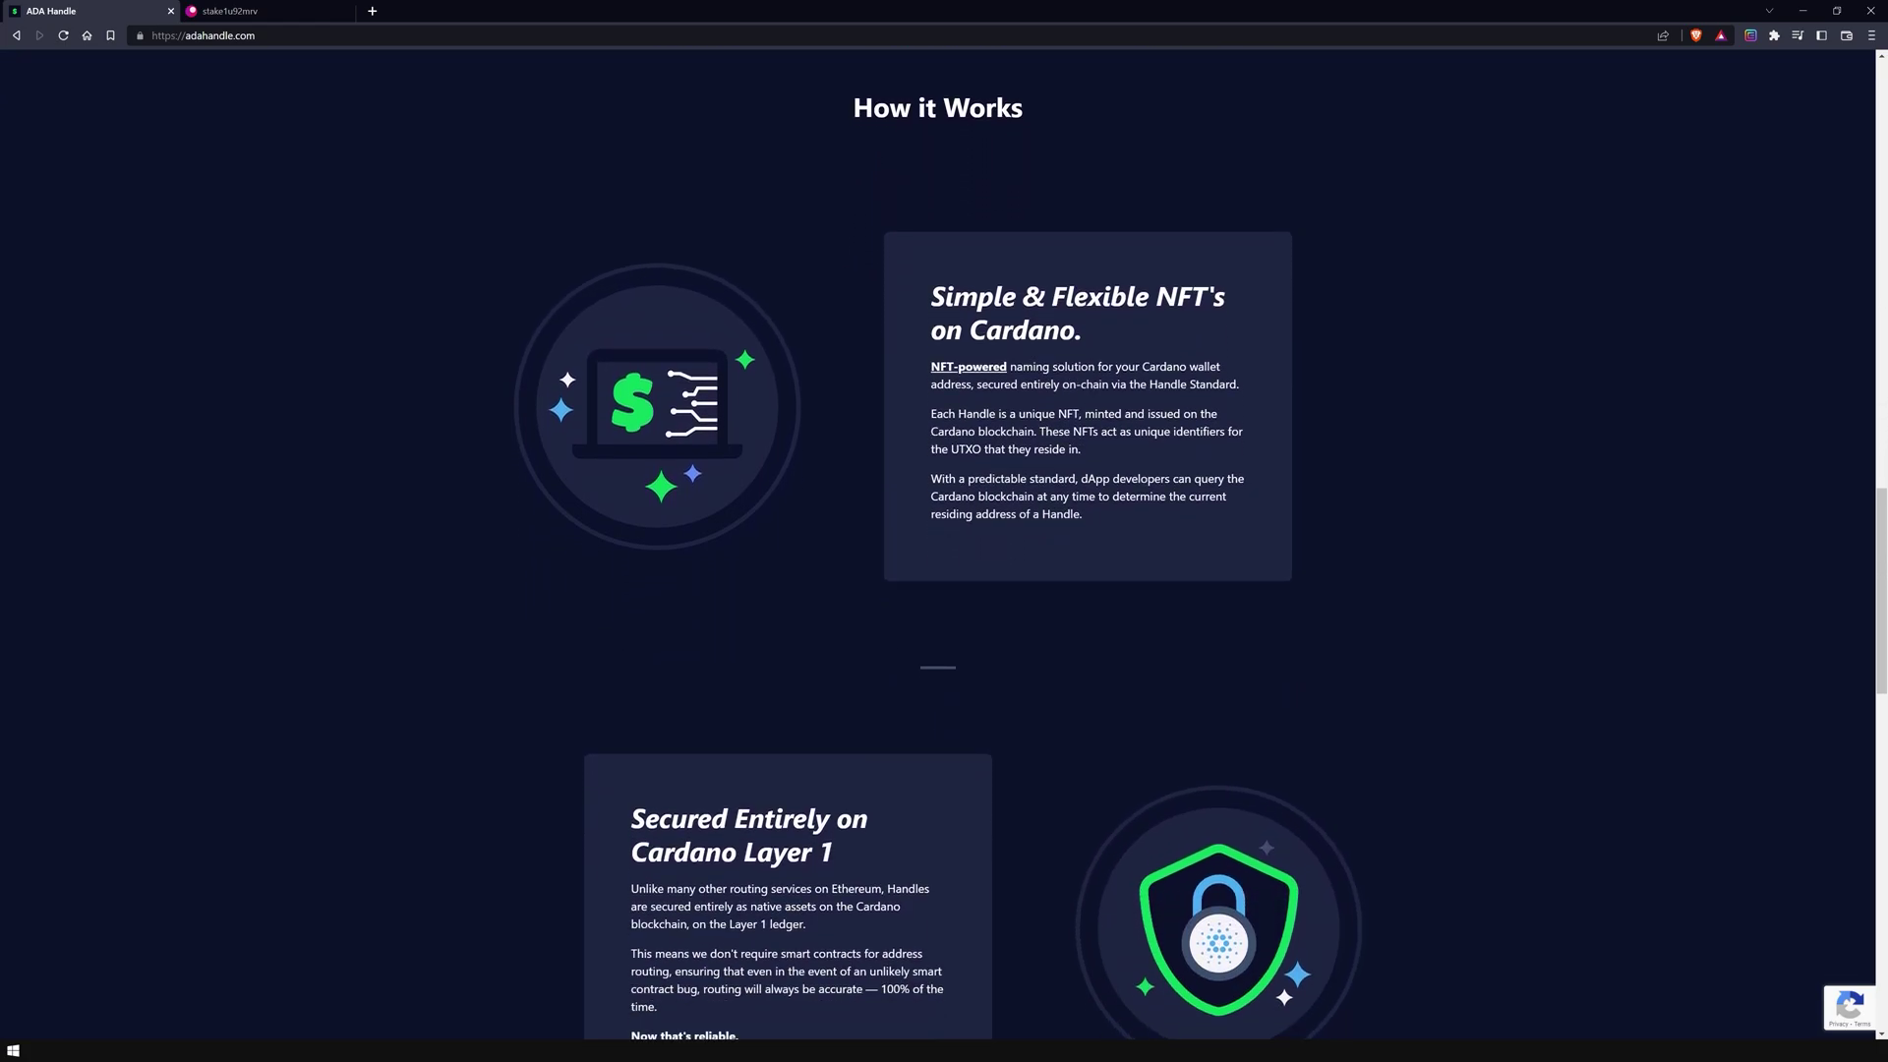
scroll(938, 539, "down", 3)
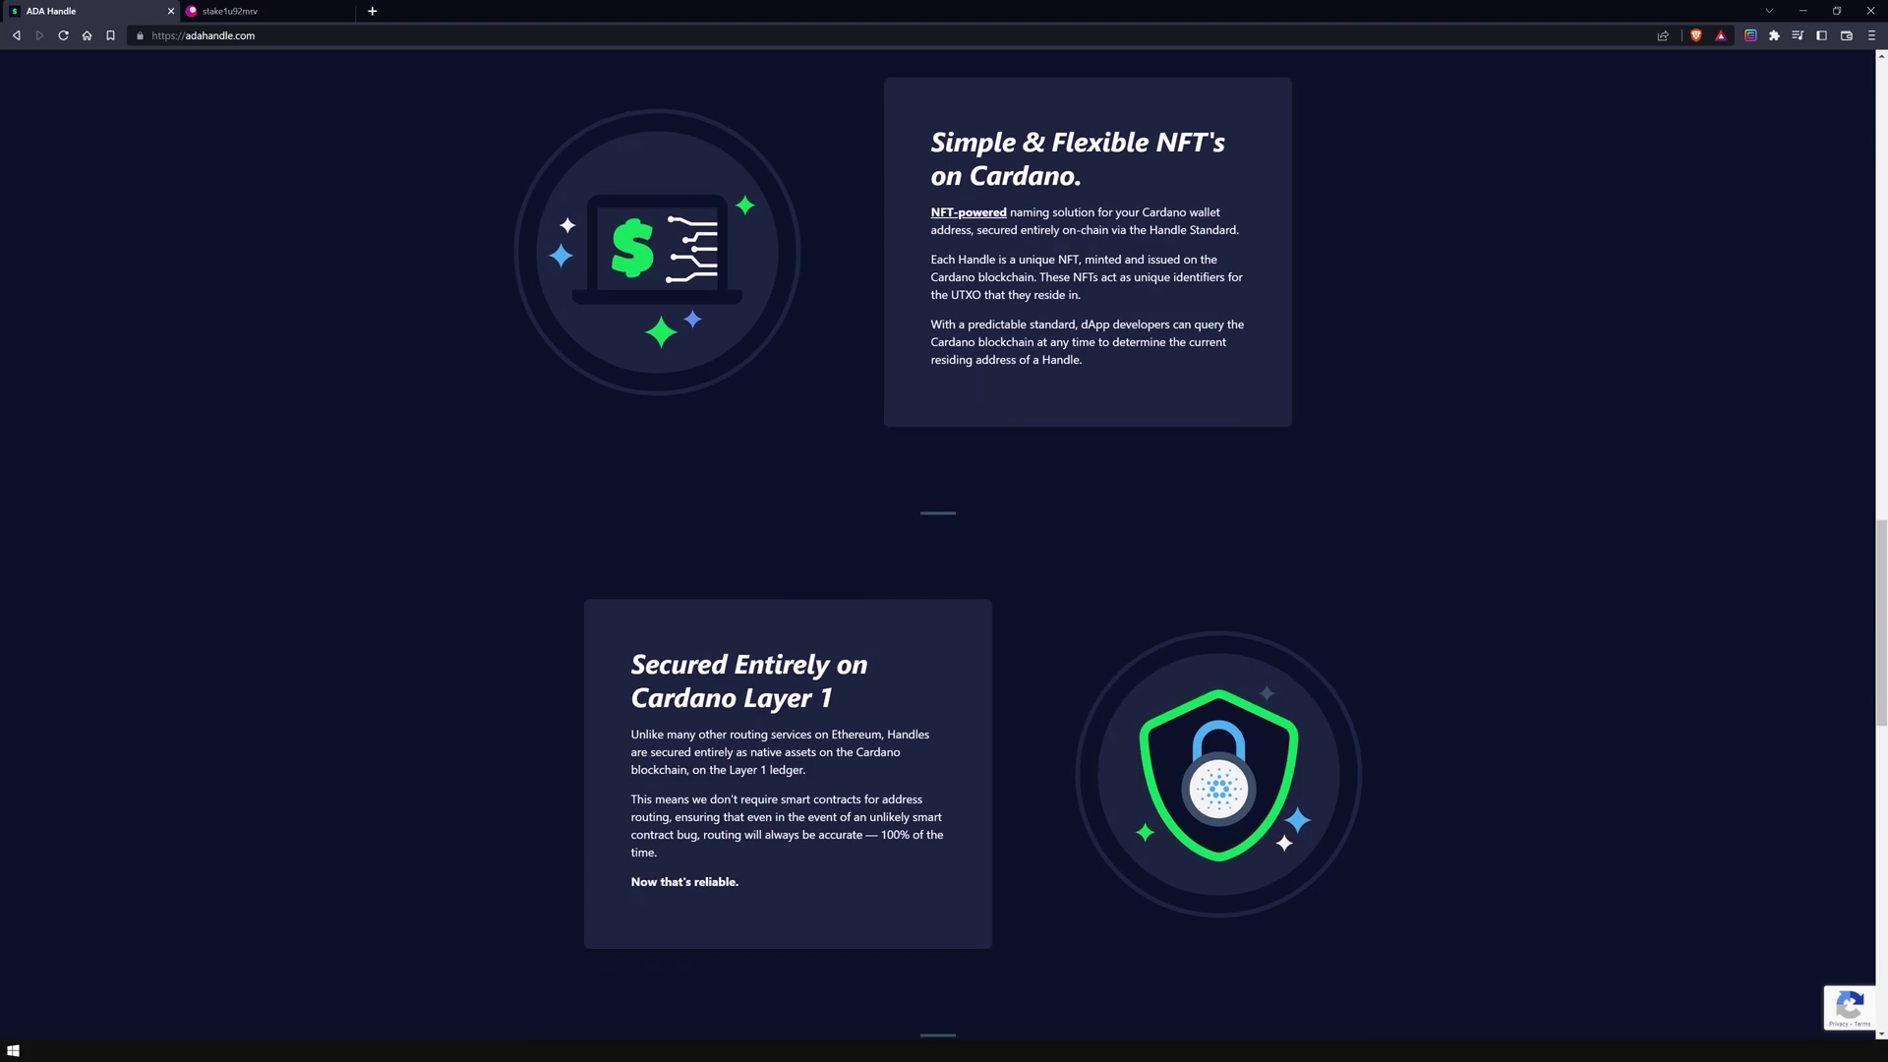
scroll(938, 539, "down", 3)
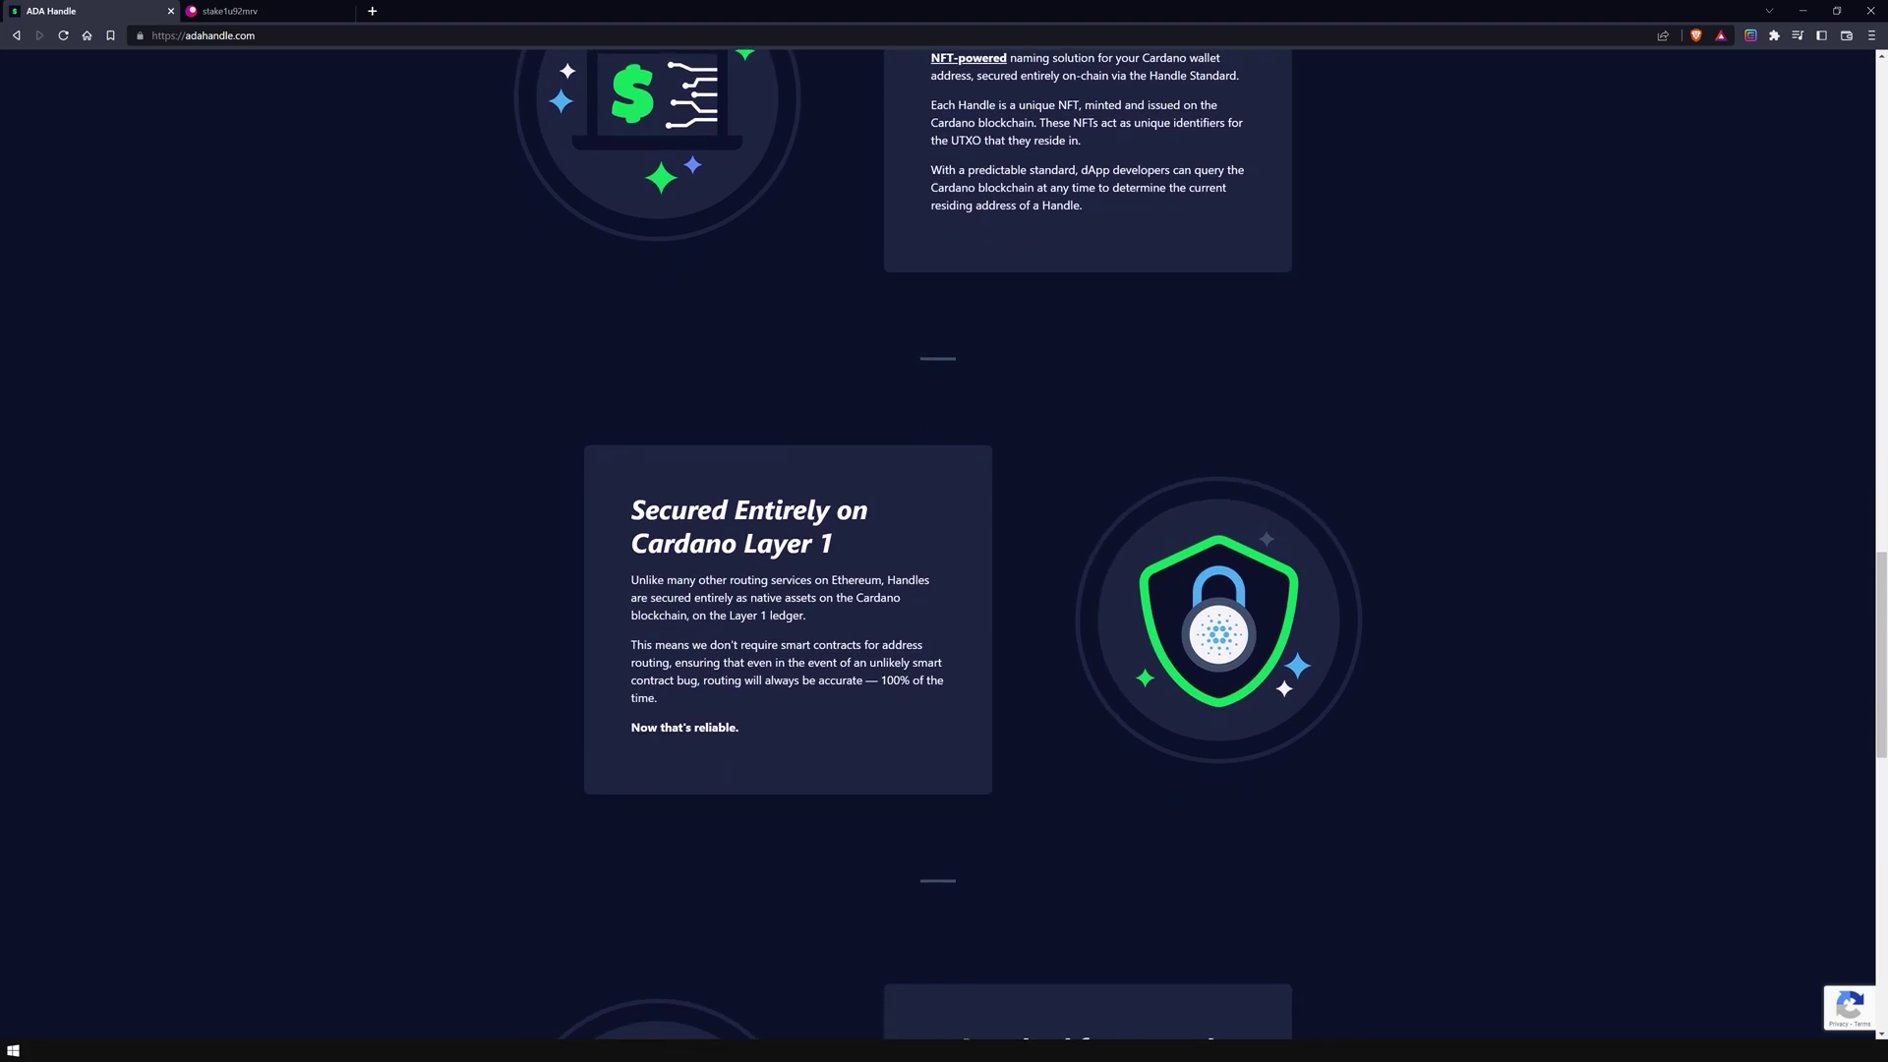
scroll(938, 539, "down", 3)
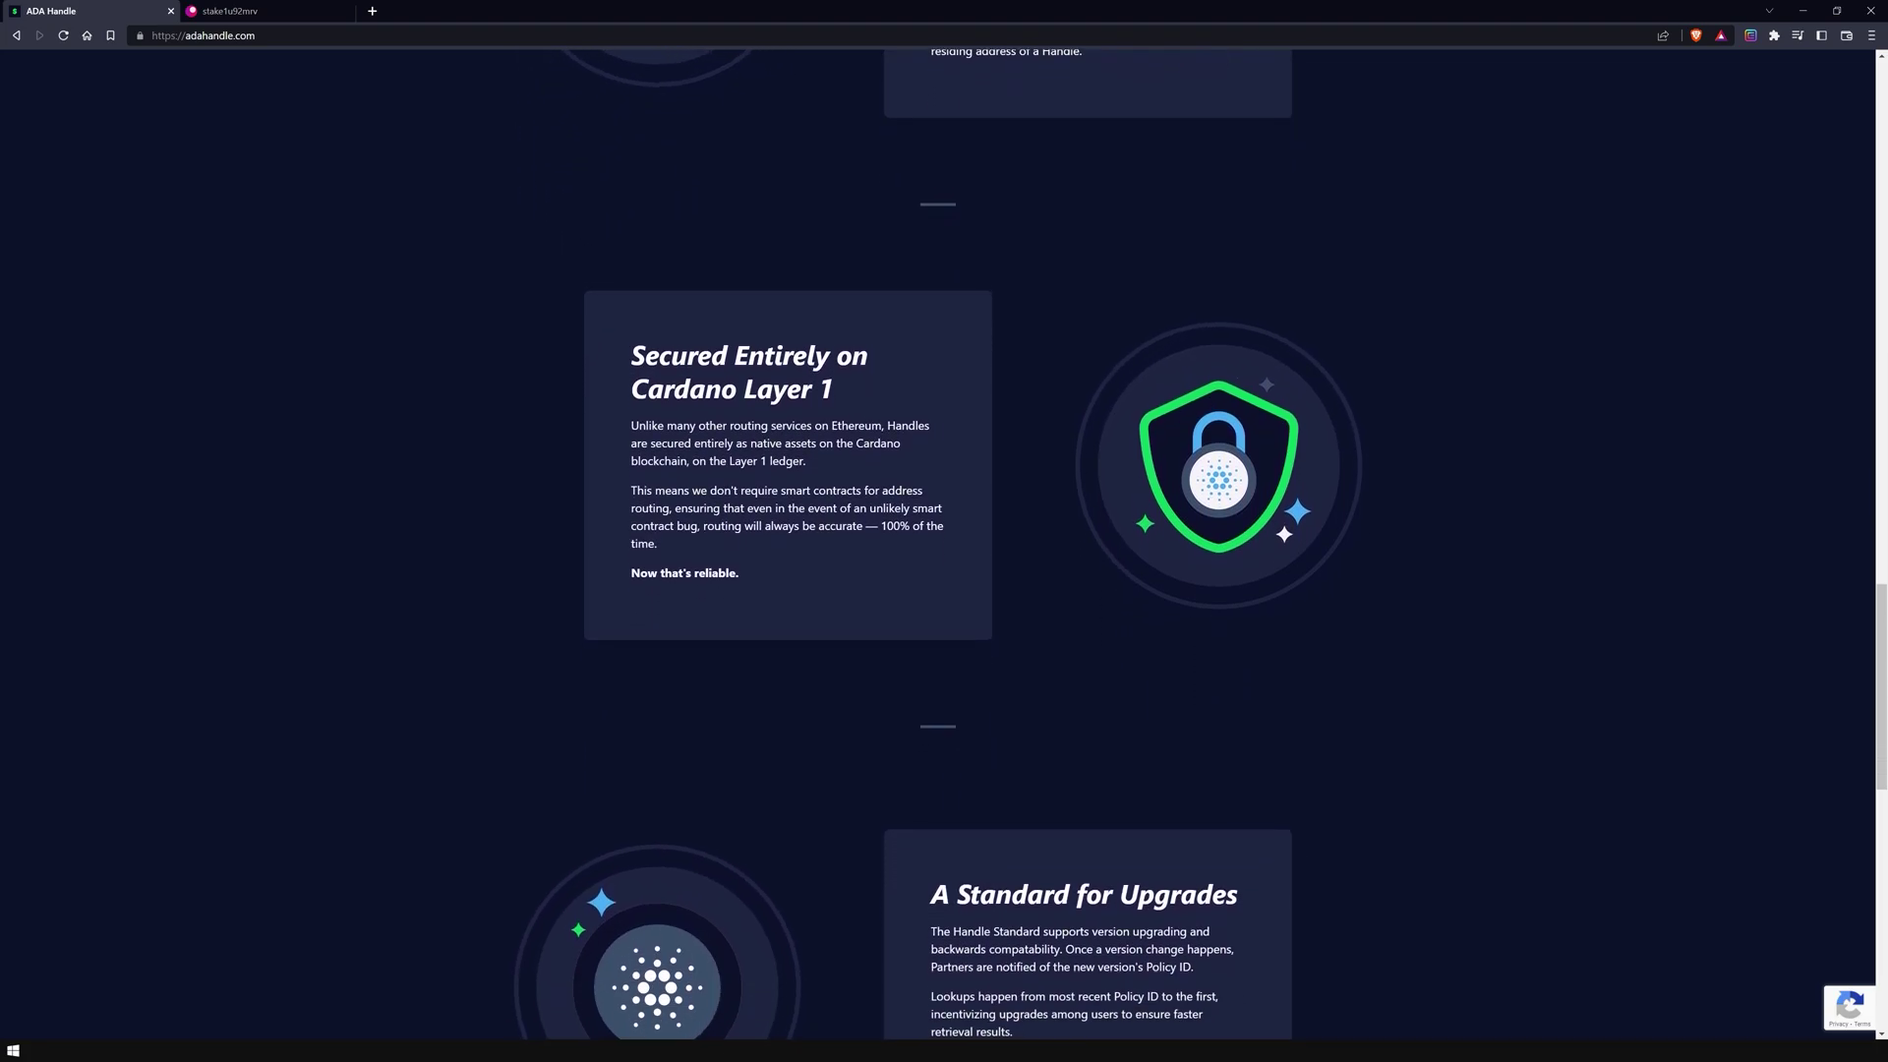
scroll(939, 539, "down", 3)
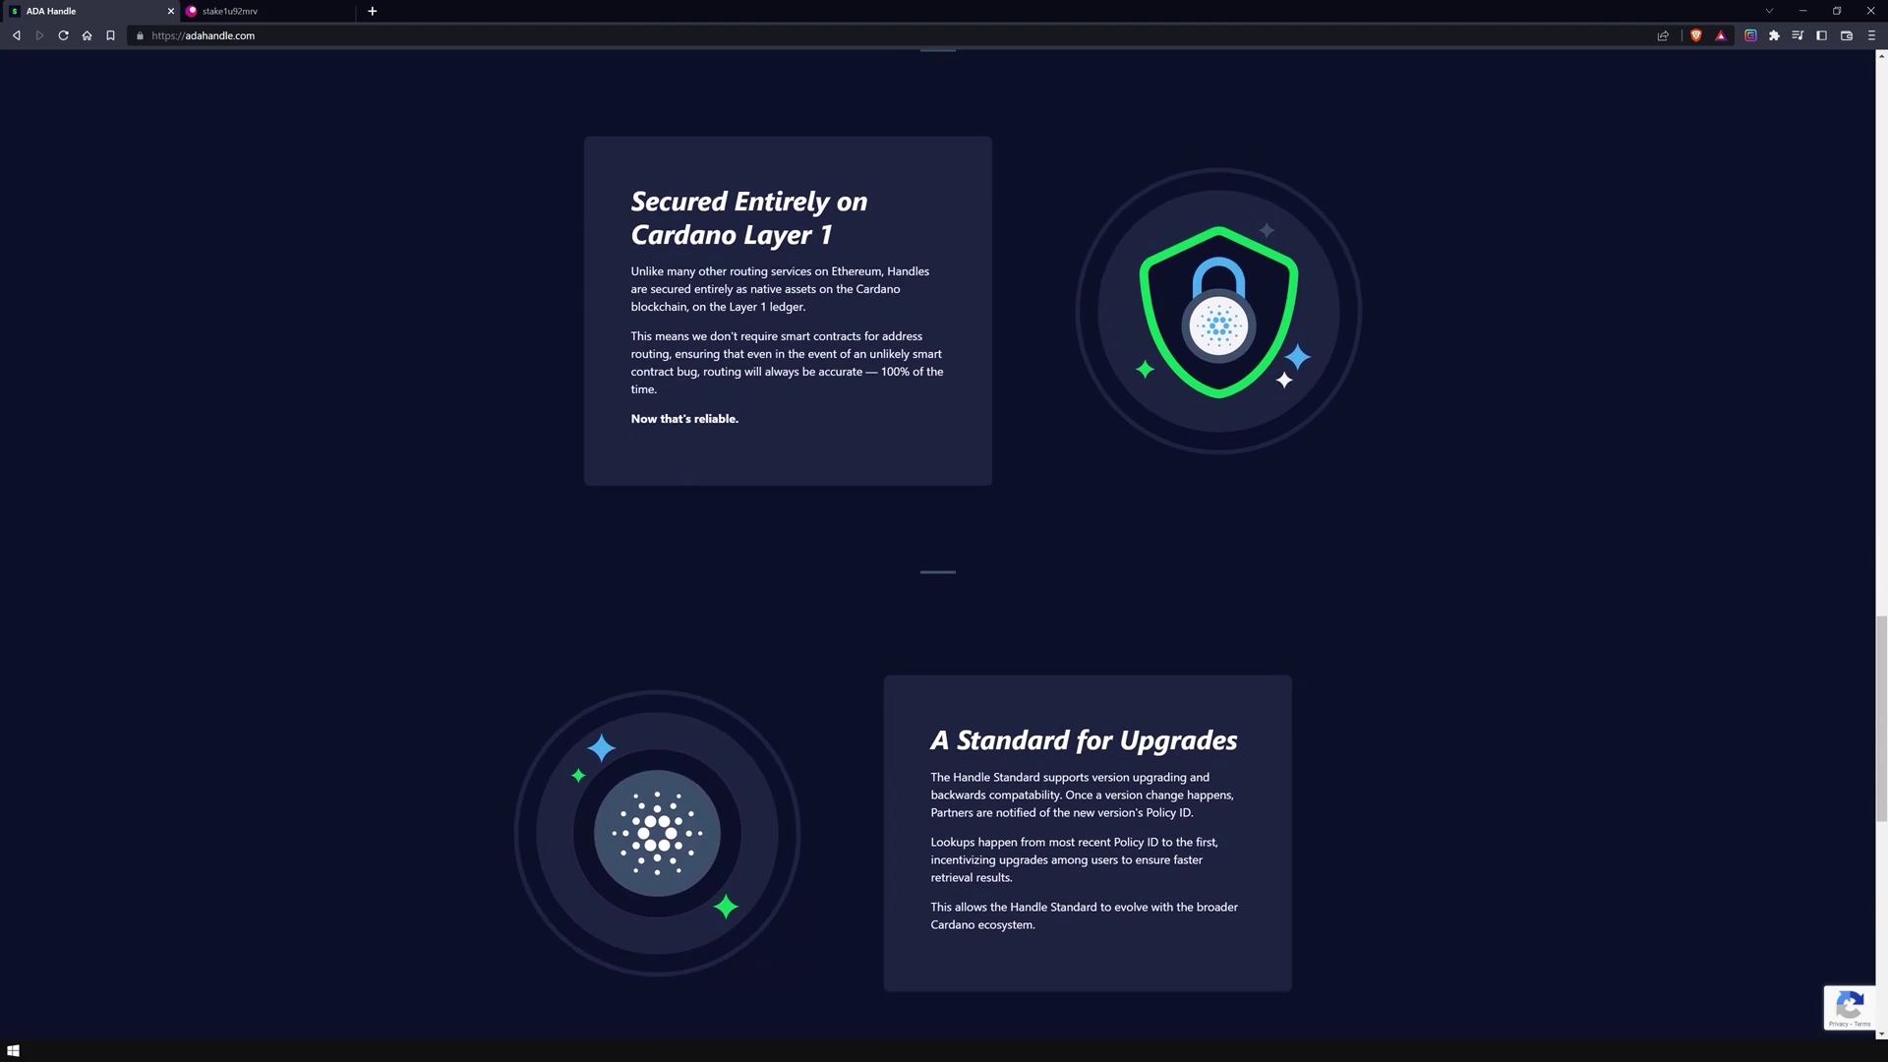
scroll(939, 539, "down", 3)
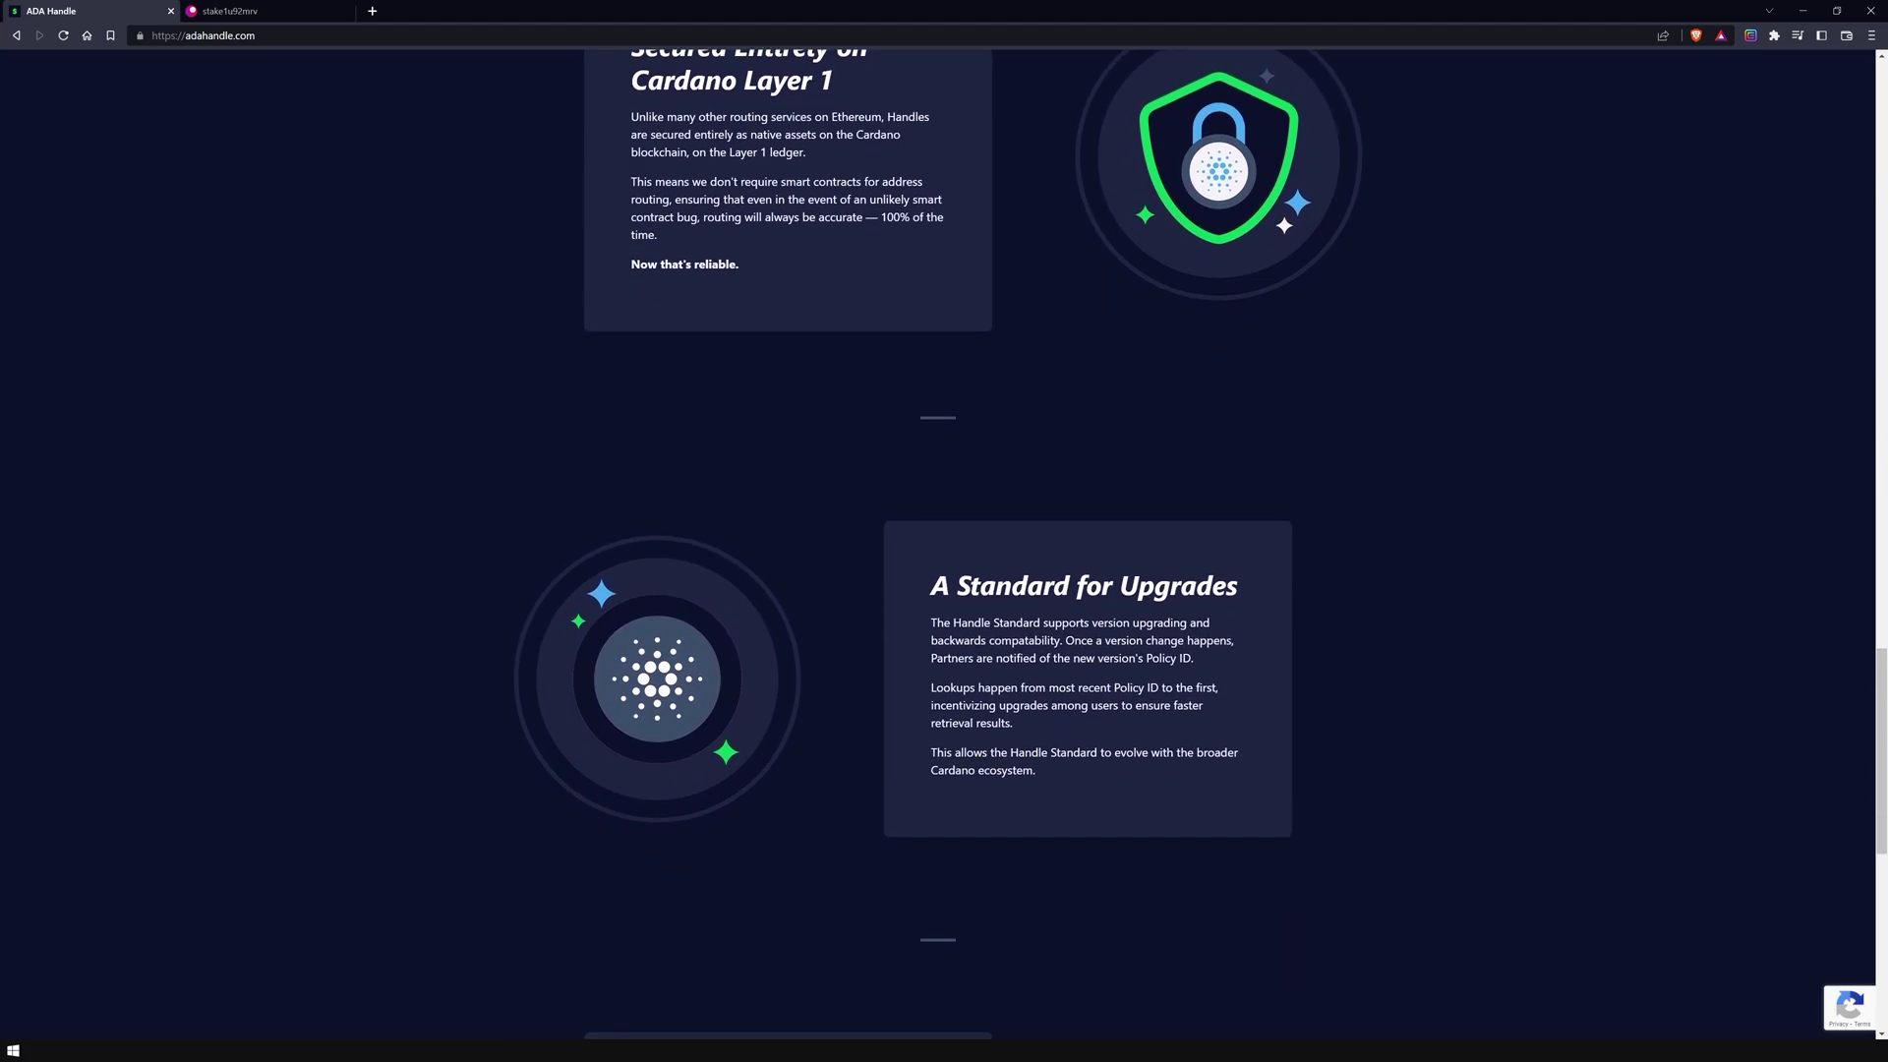
scroll(938, 538, "down", 1)
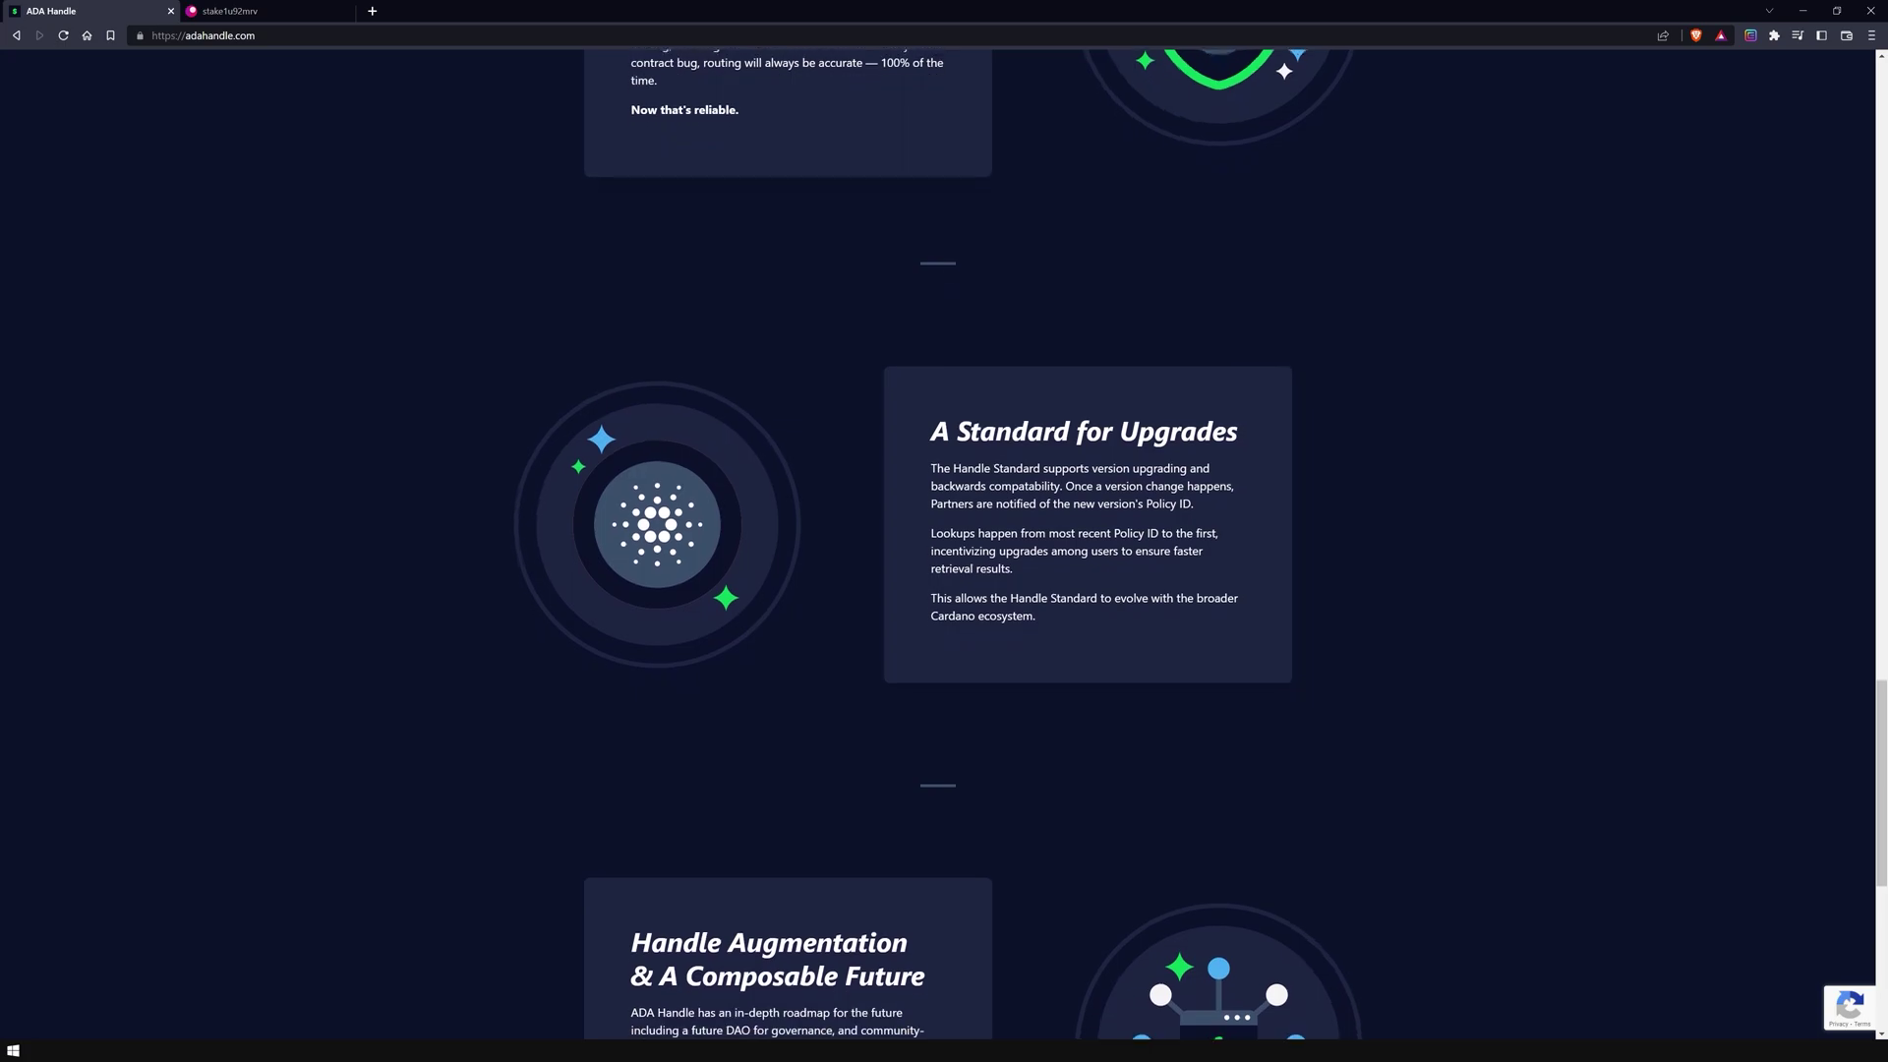
scroll(939, 538, "down", 3)
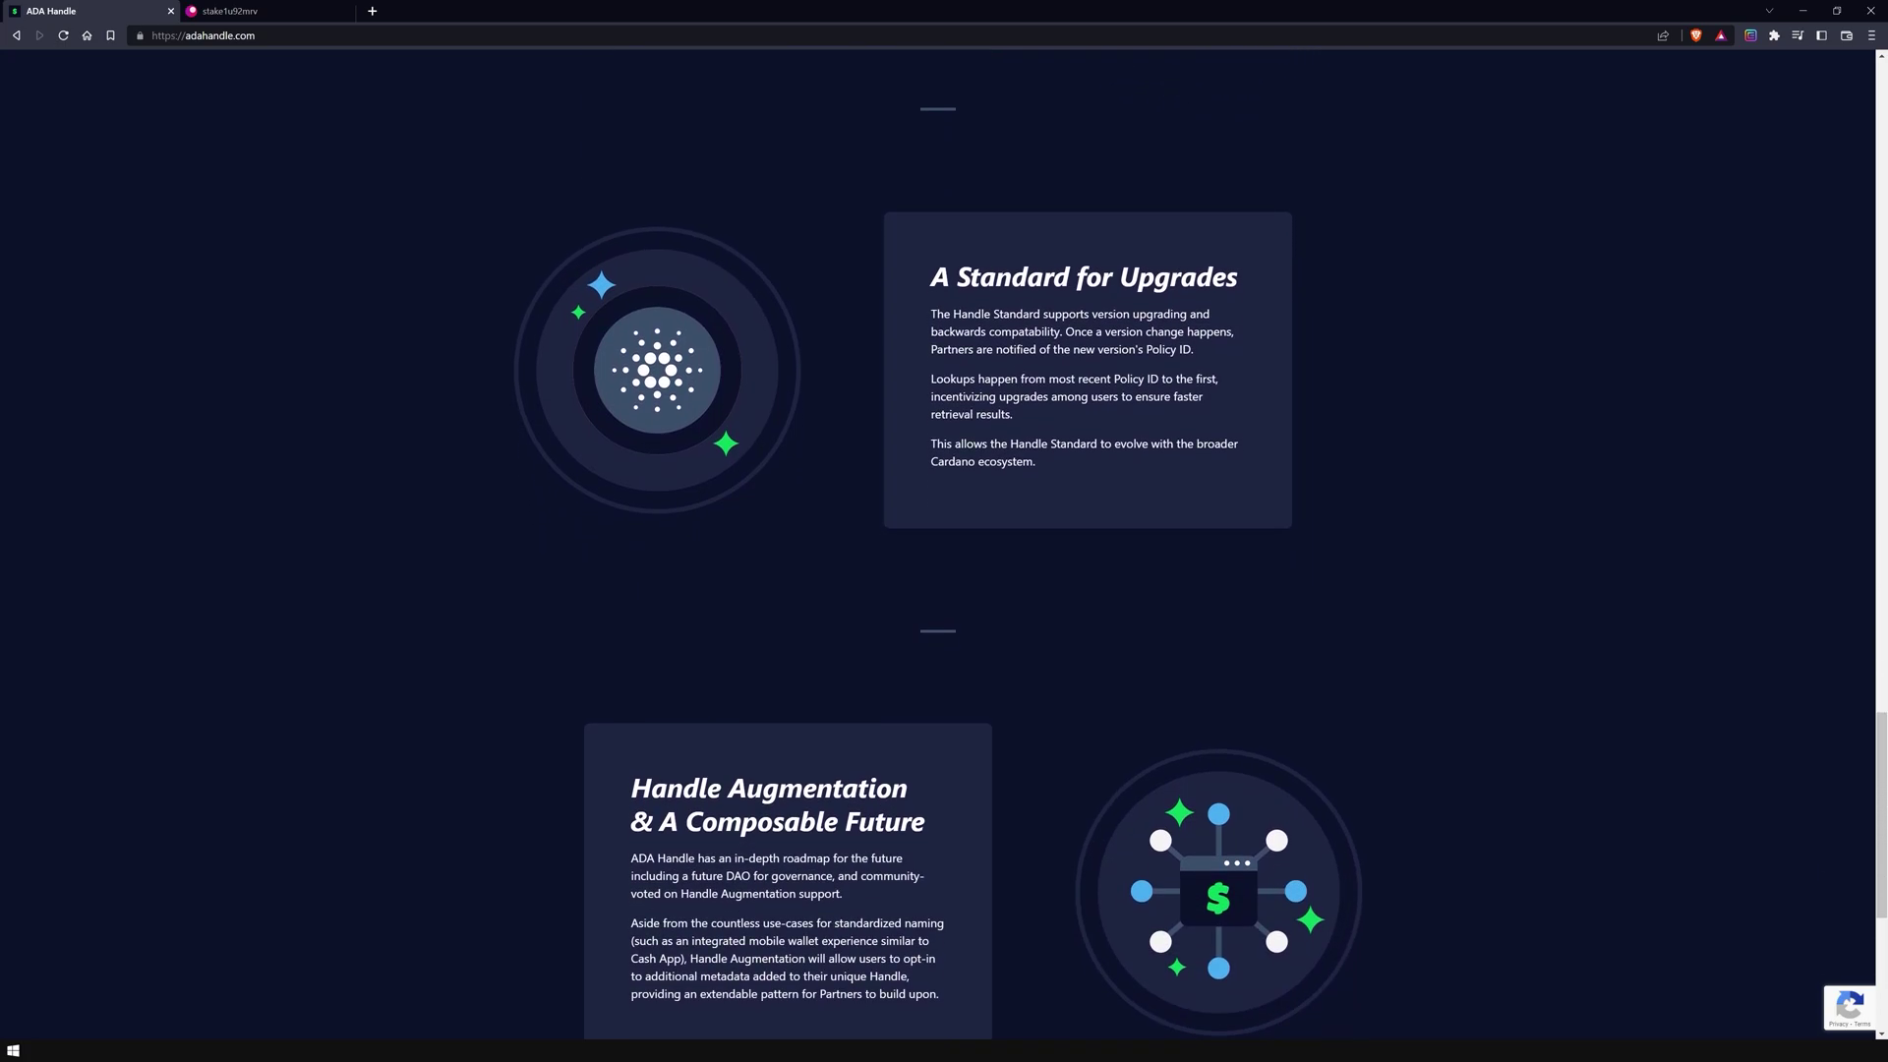
scroll(938, 539, "down", 3)
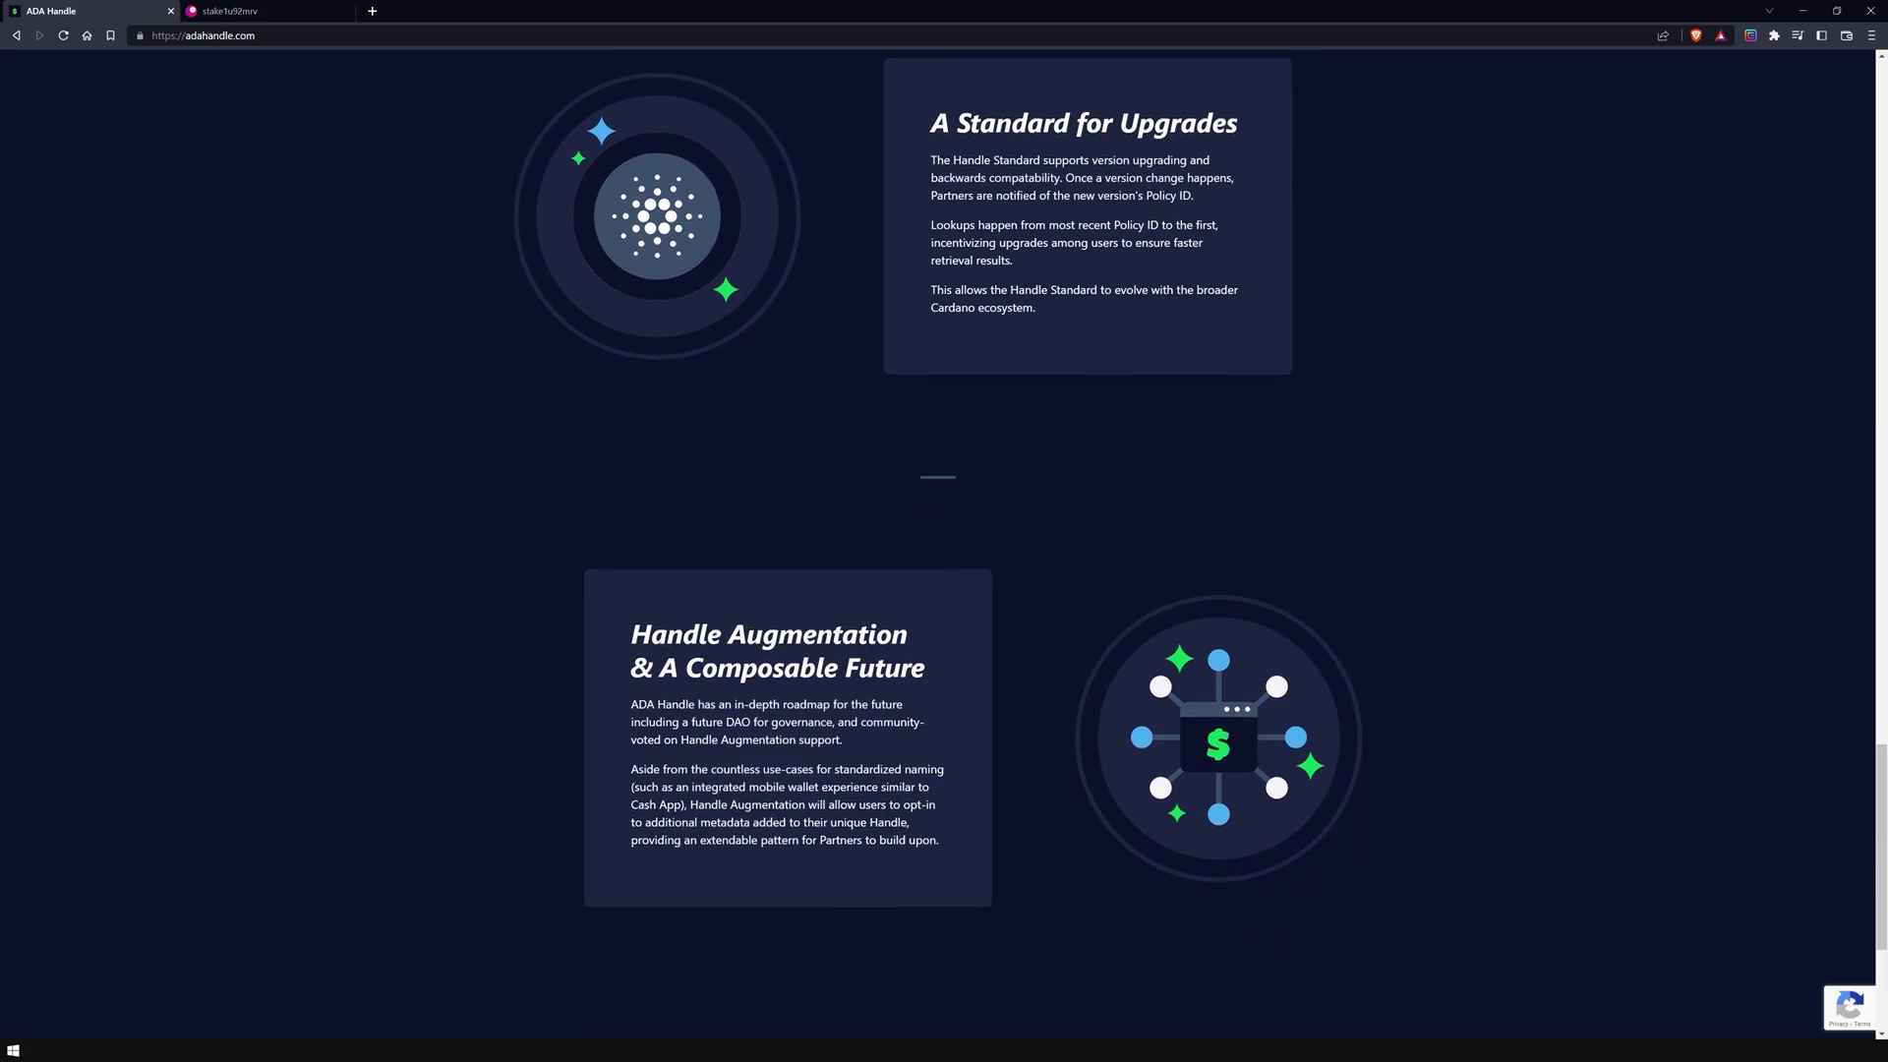
scroll(938, 538, "down", 3)
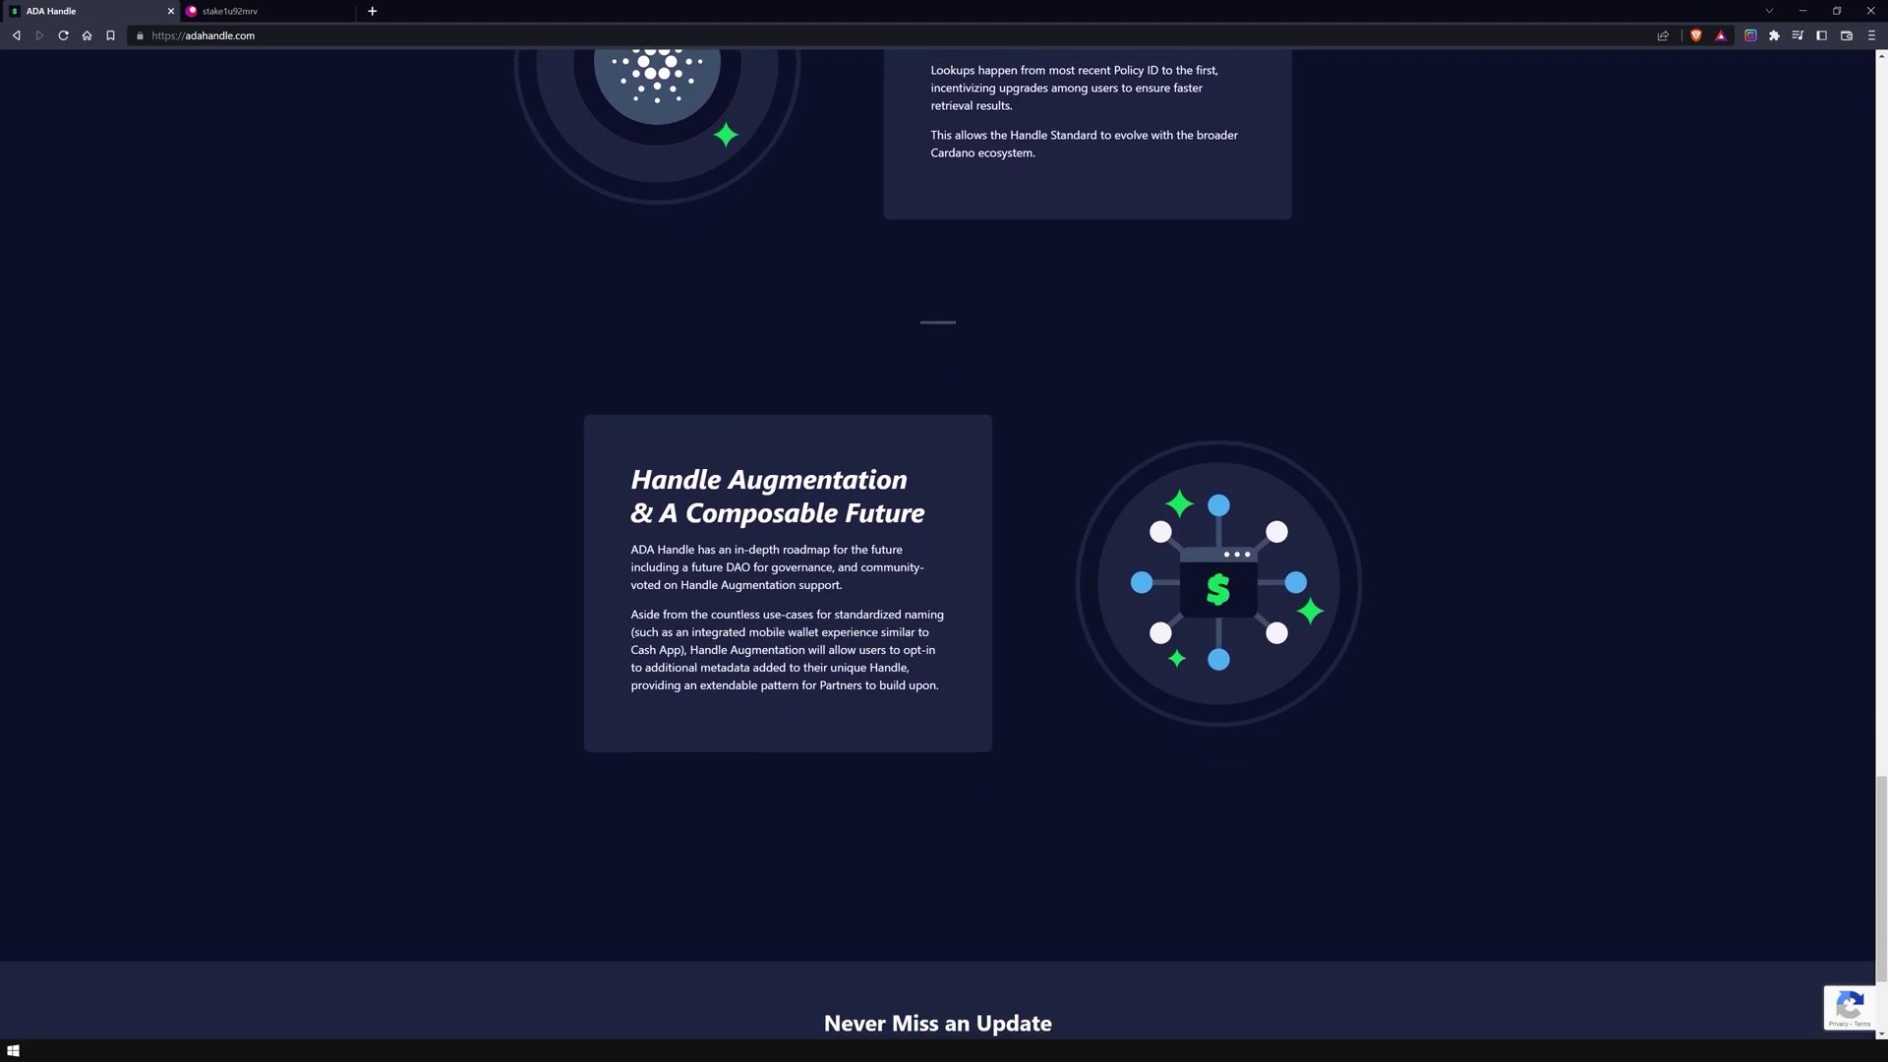
scroll(938, 538, "down", 3)
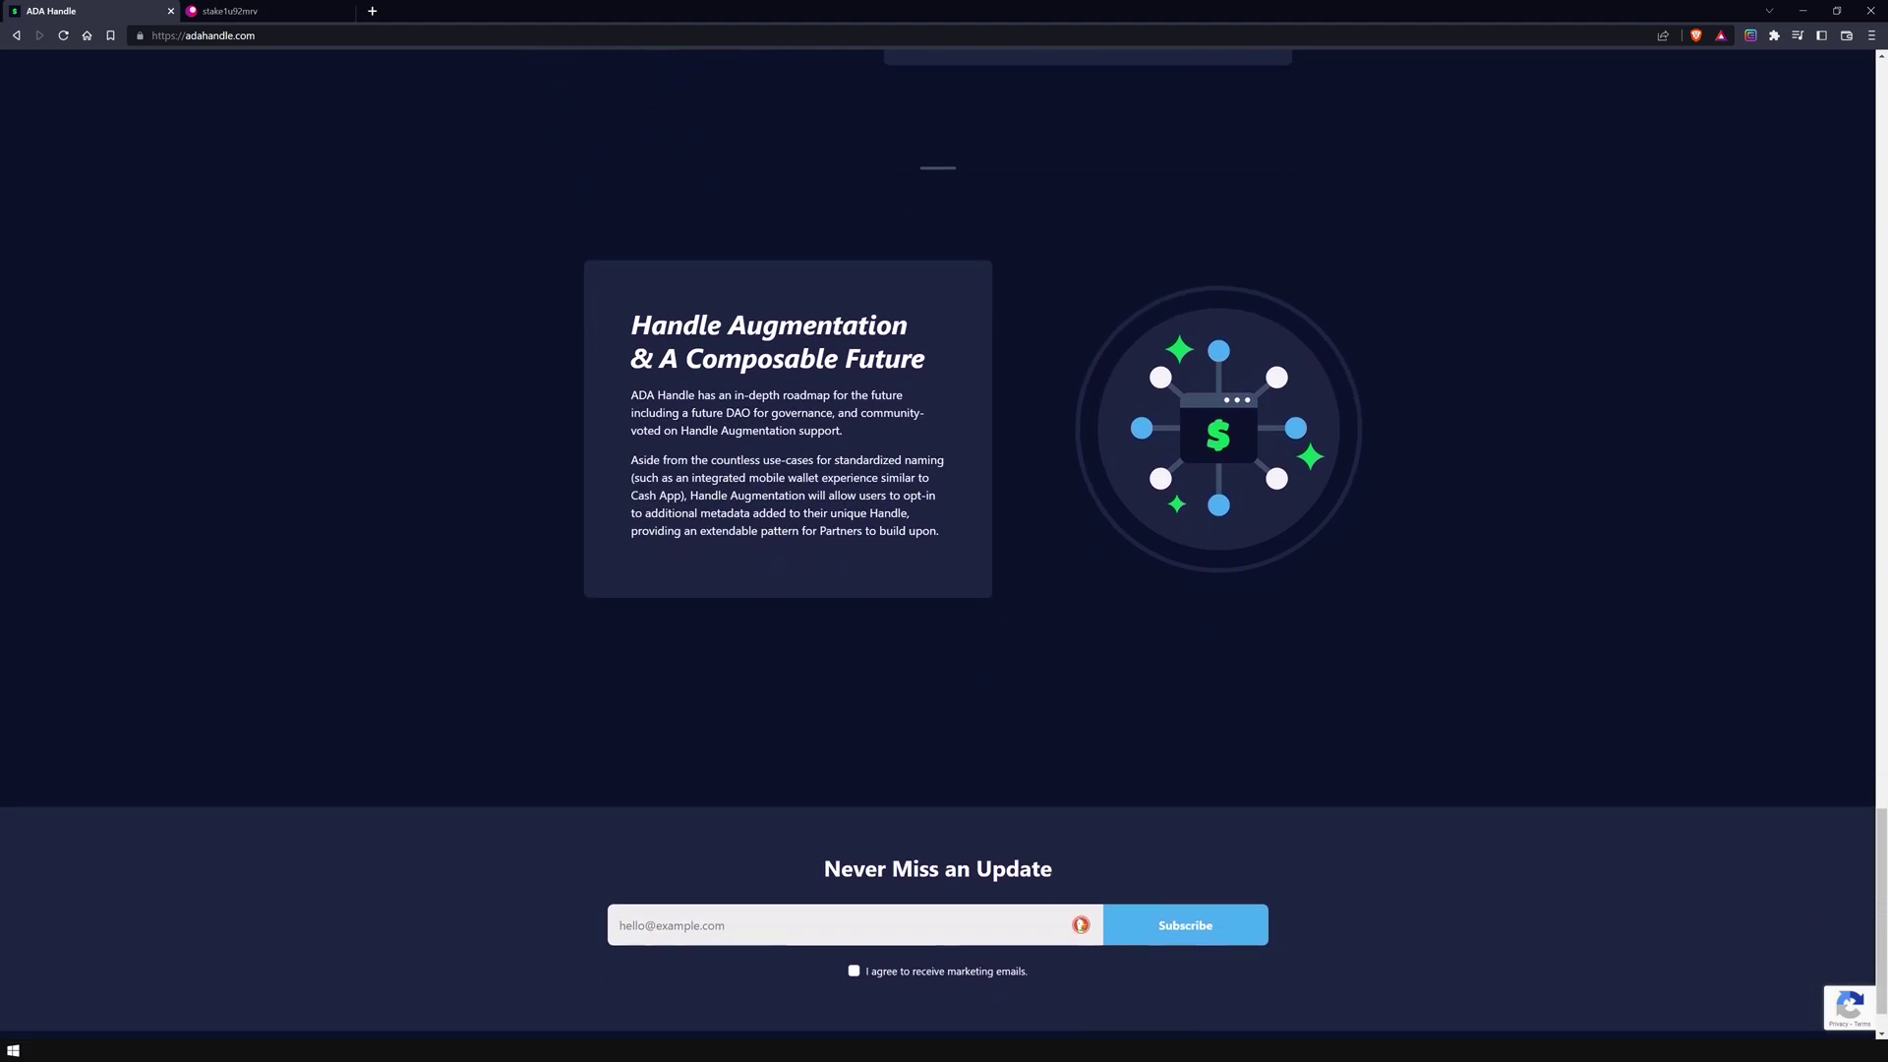
scroll(939, 539, "down", 1)
scroll(938, 539, "up", 20)
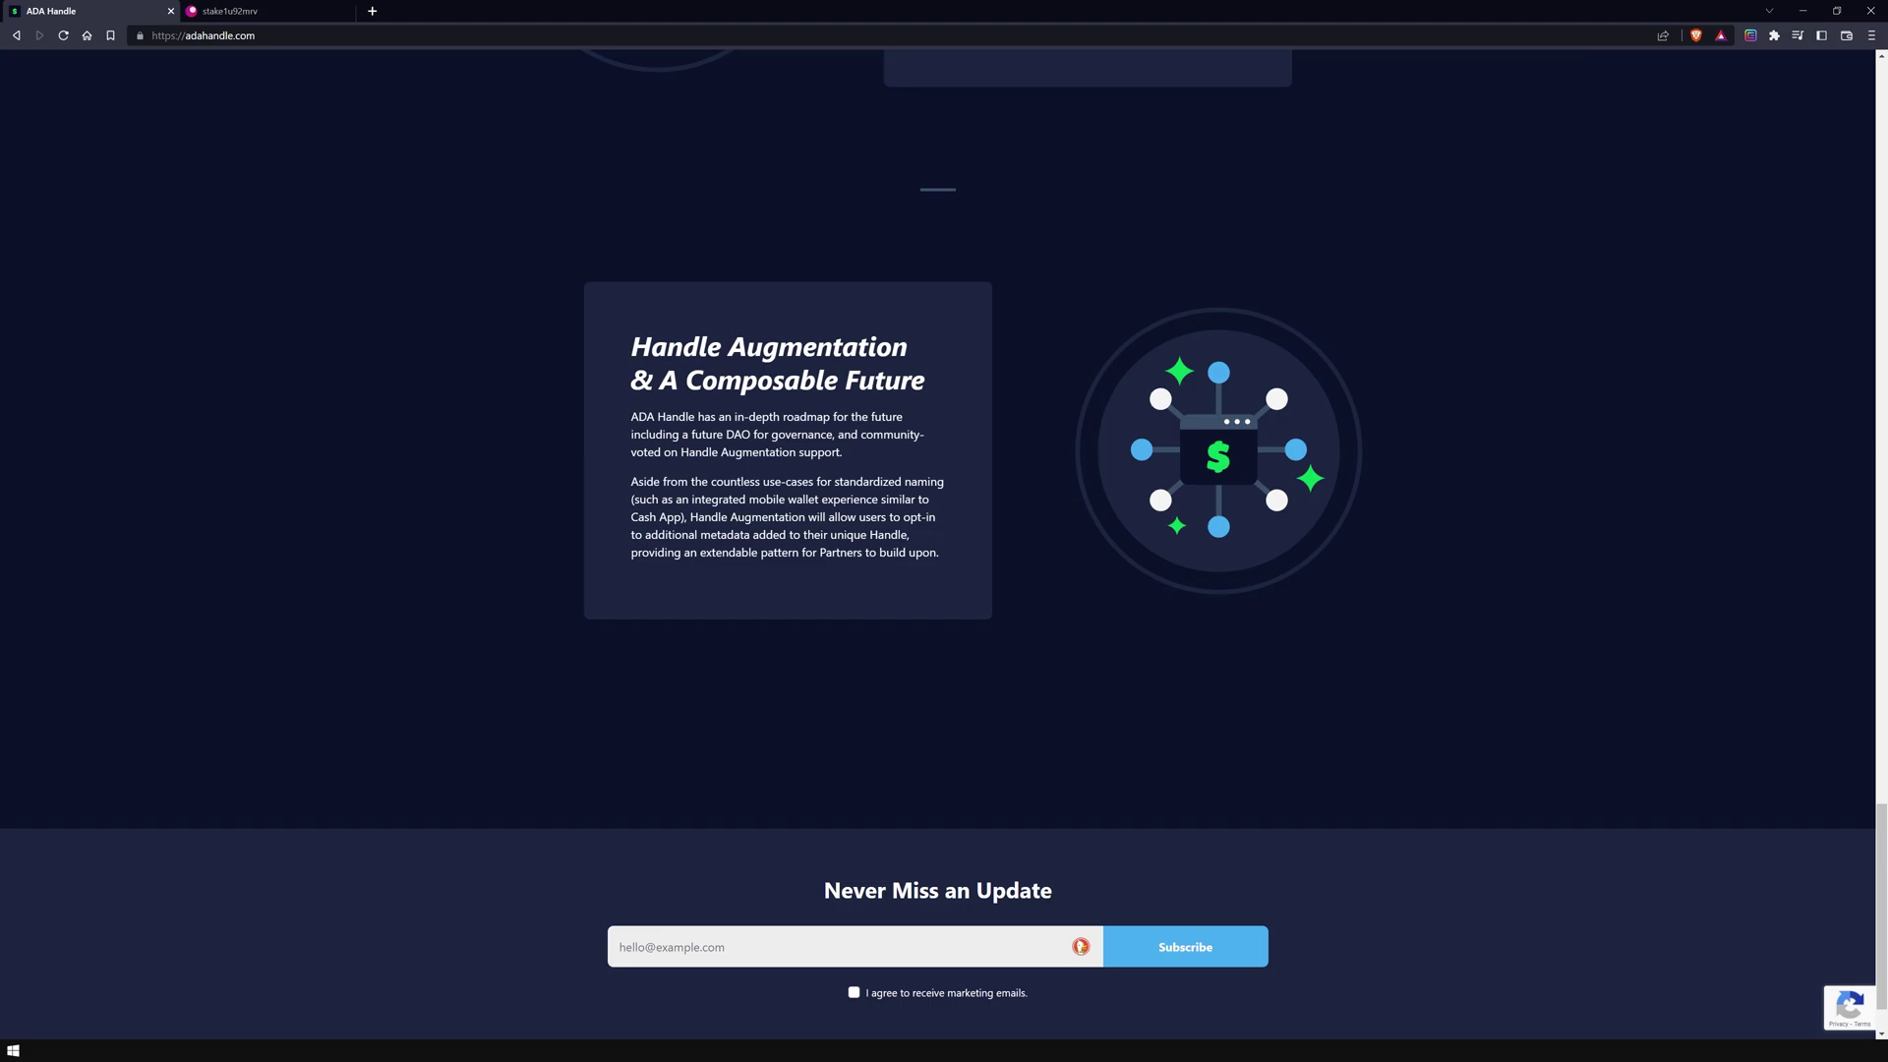
scroll(939, 539, "up", 20)
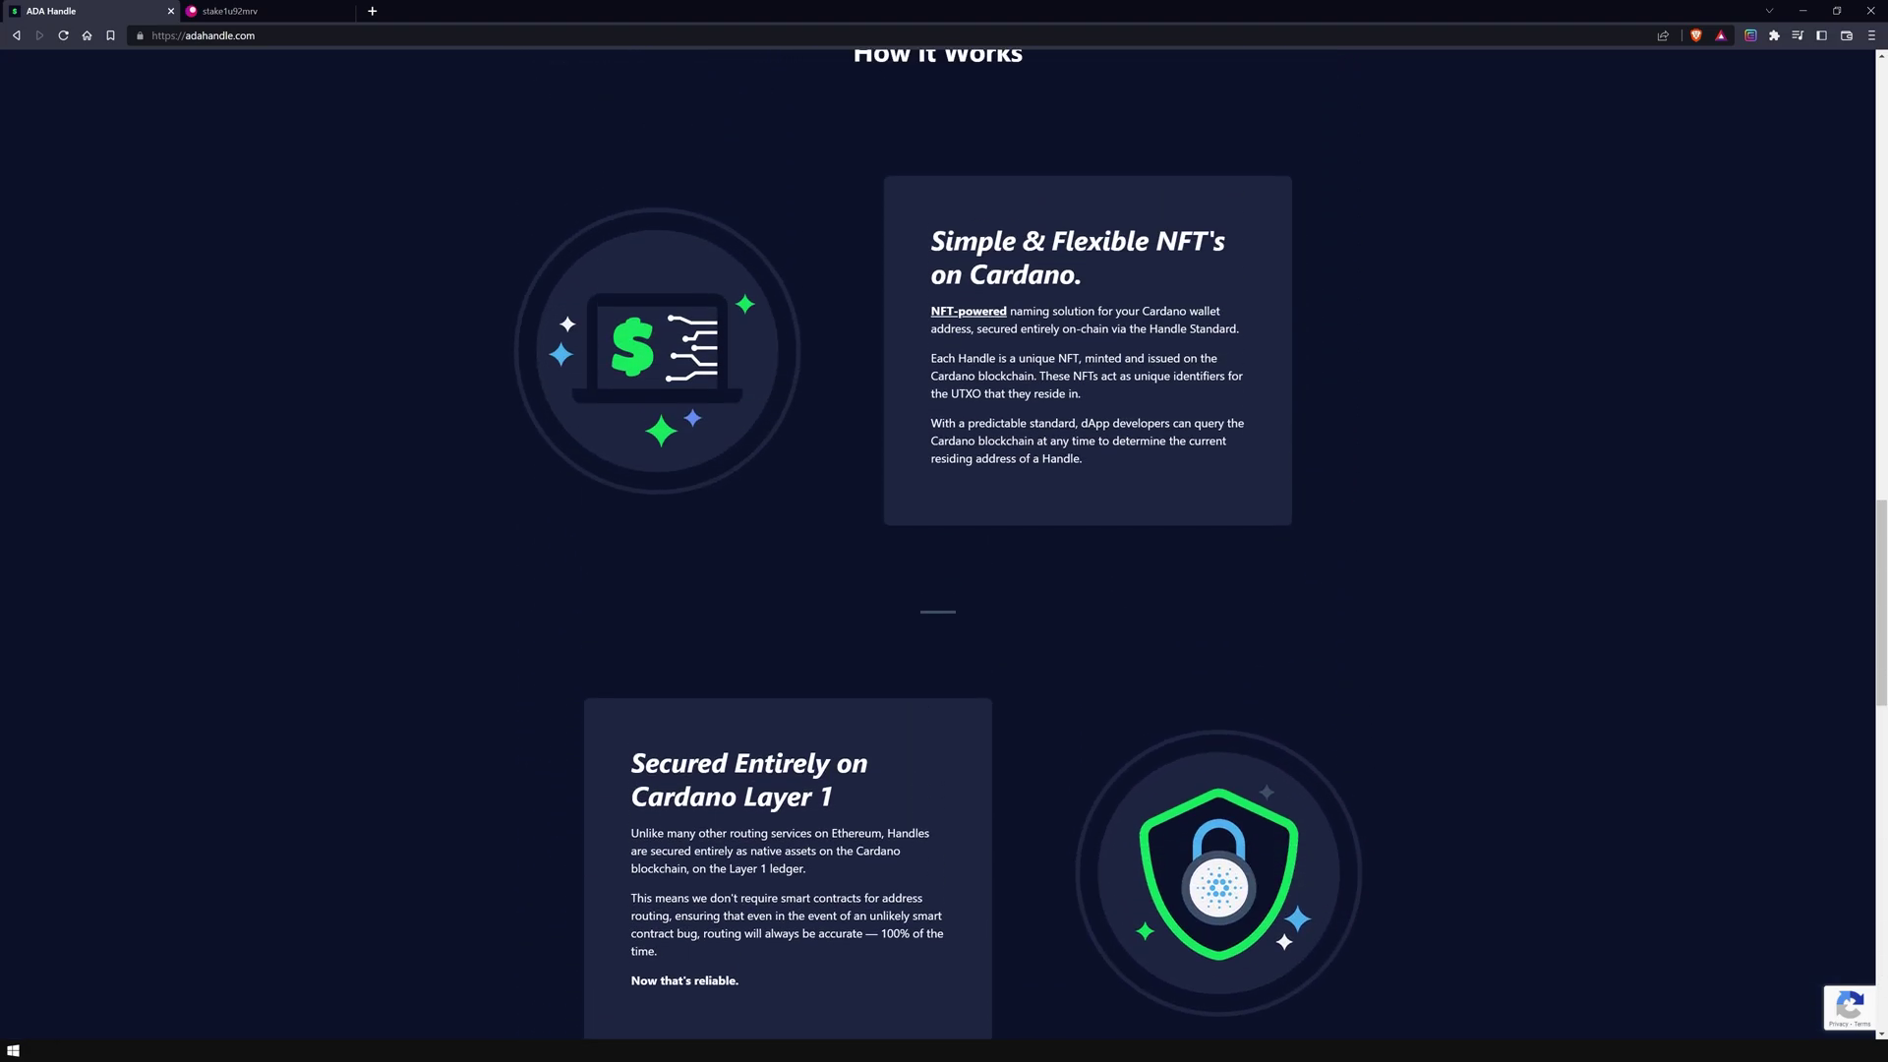
scroll(938, 539, "up", 9)
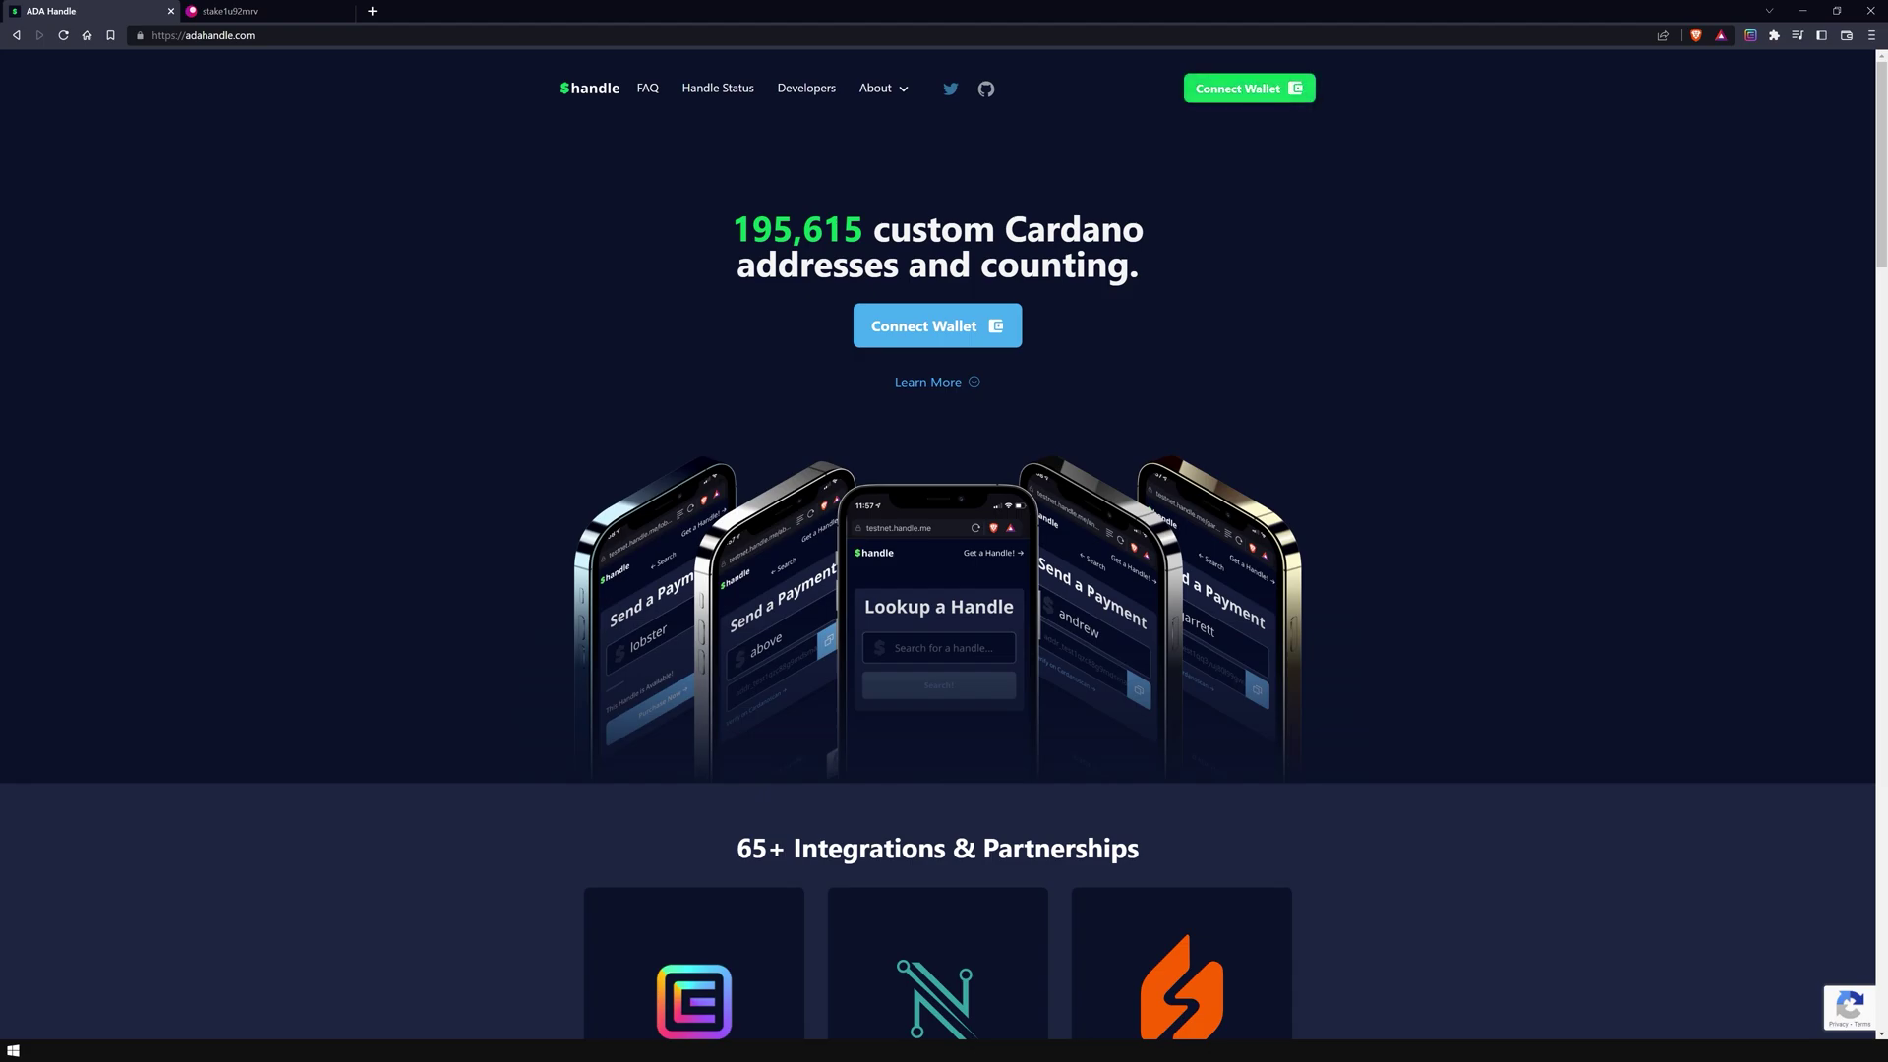
Connect the Eternl wallet to ADA Handle and approve the connection, showing the 24.97 ₳ balance.
left_click(1249, 88)
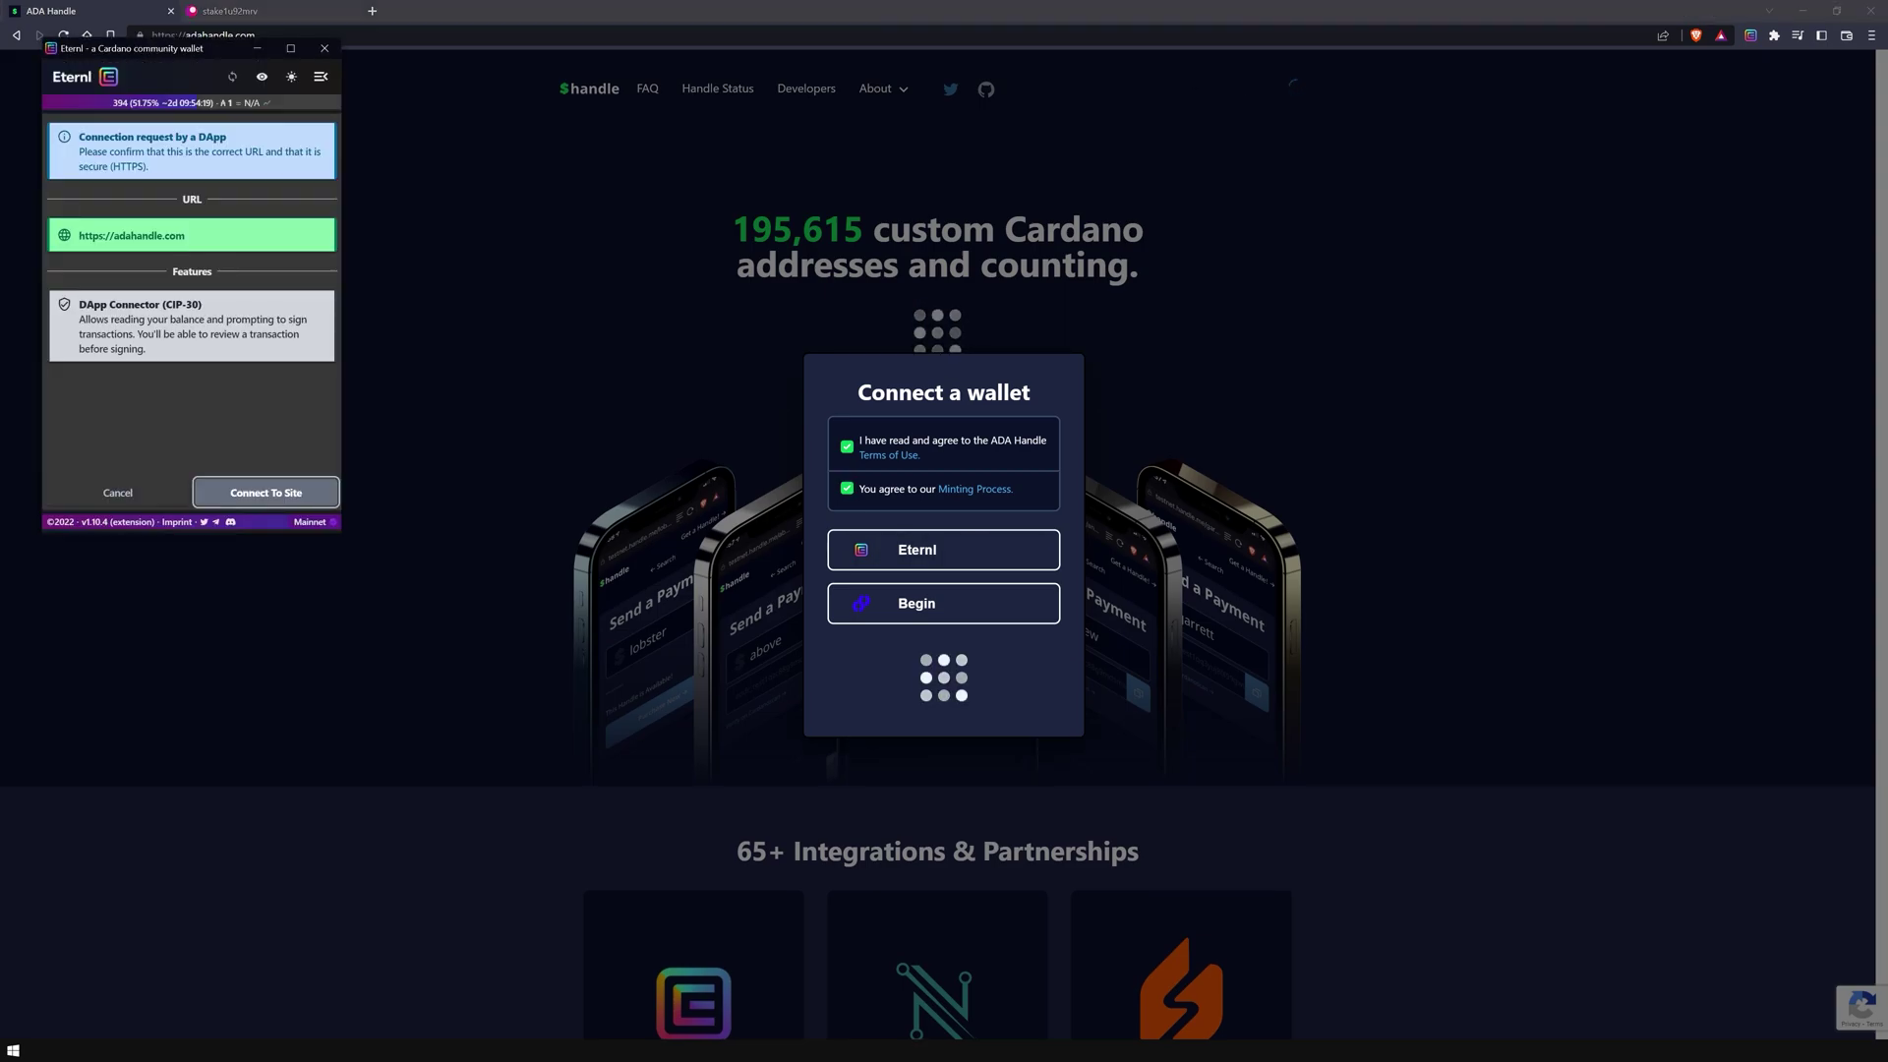
left_click(266, 490)
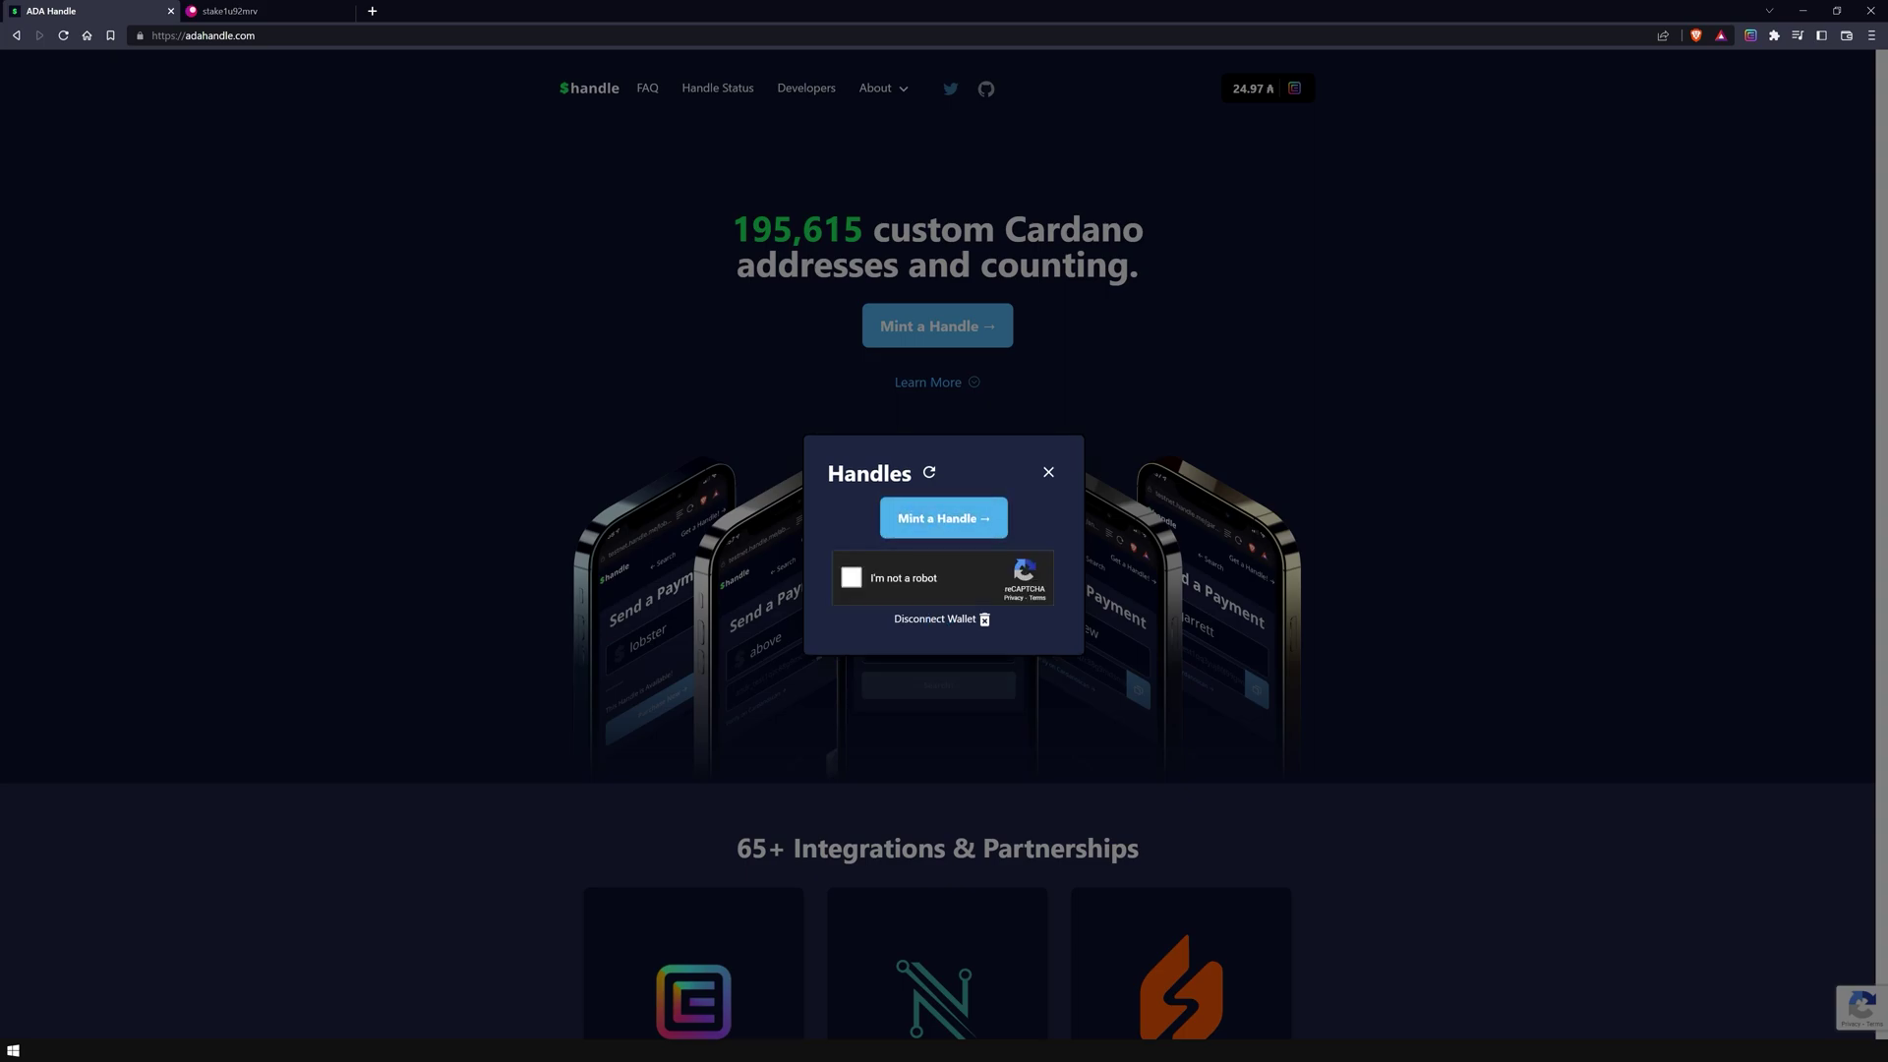
Pass the robot check and start buying the 'handlenator' handle at Basic 15 ₳.
left_click(850, 576)
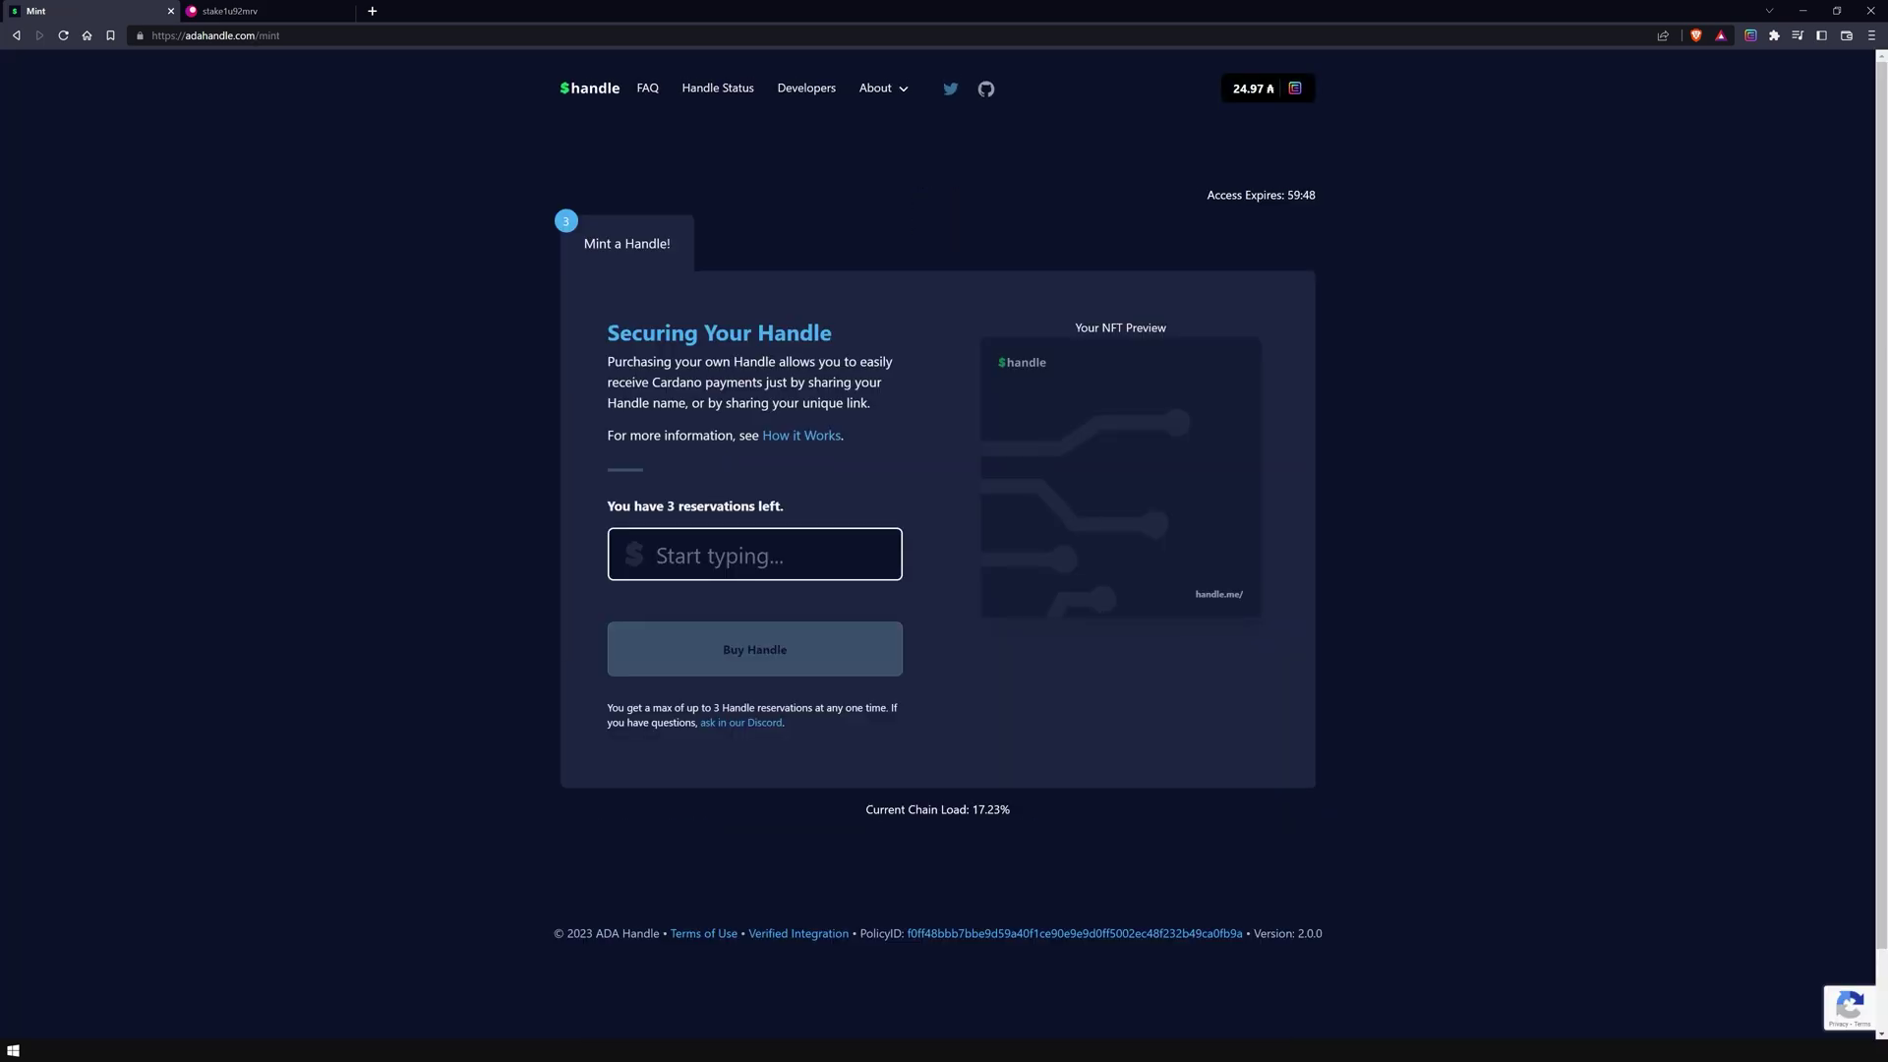
type("han")
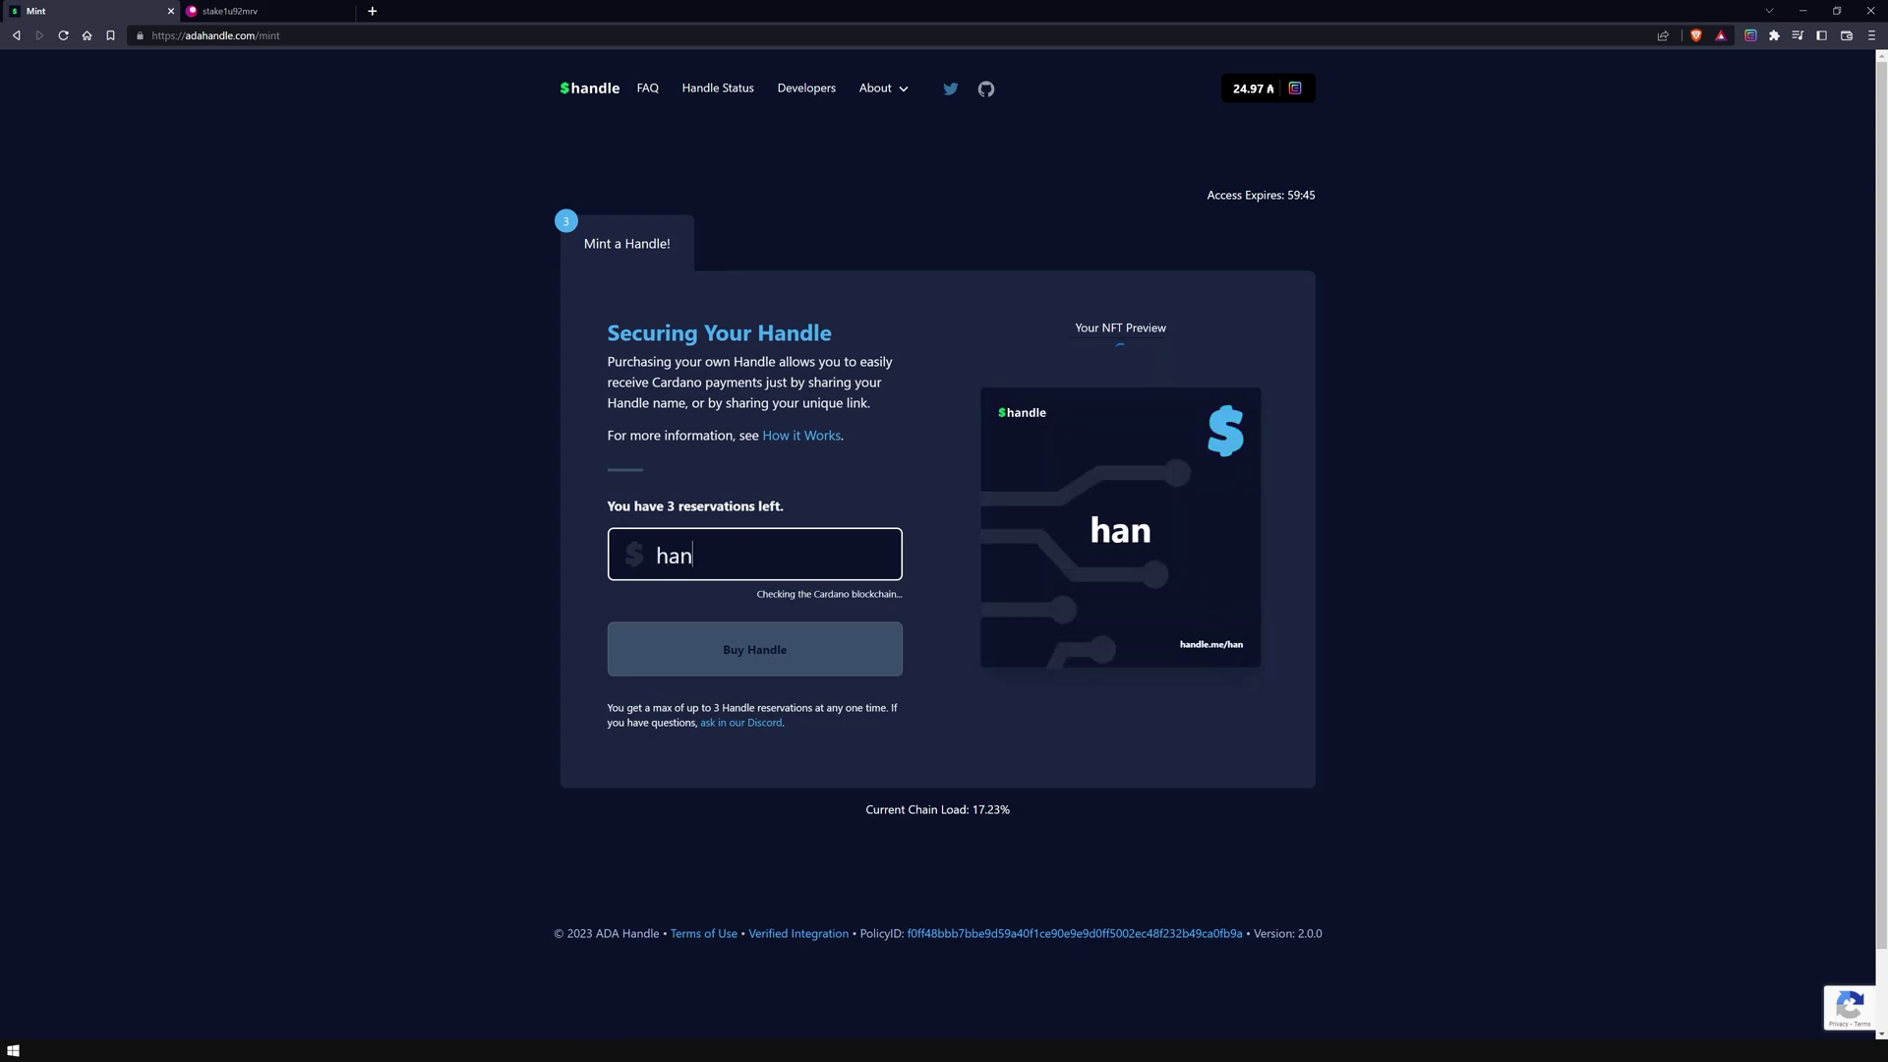
type("dlenator")
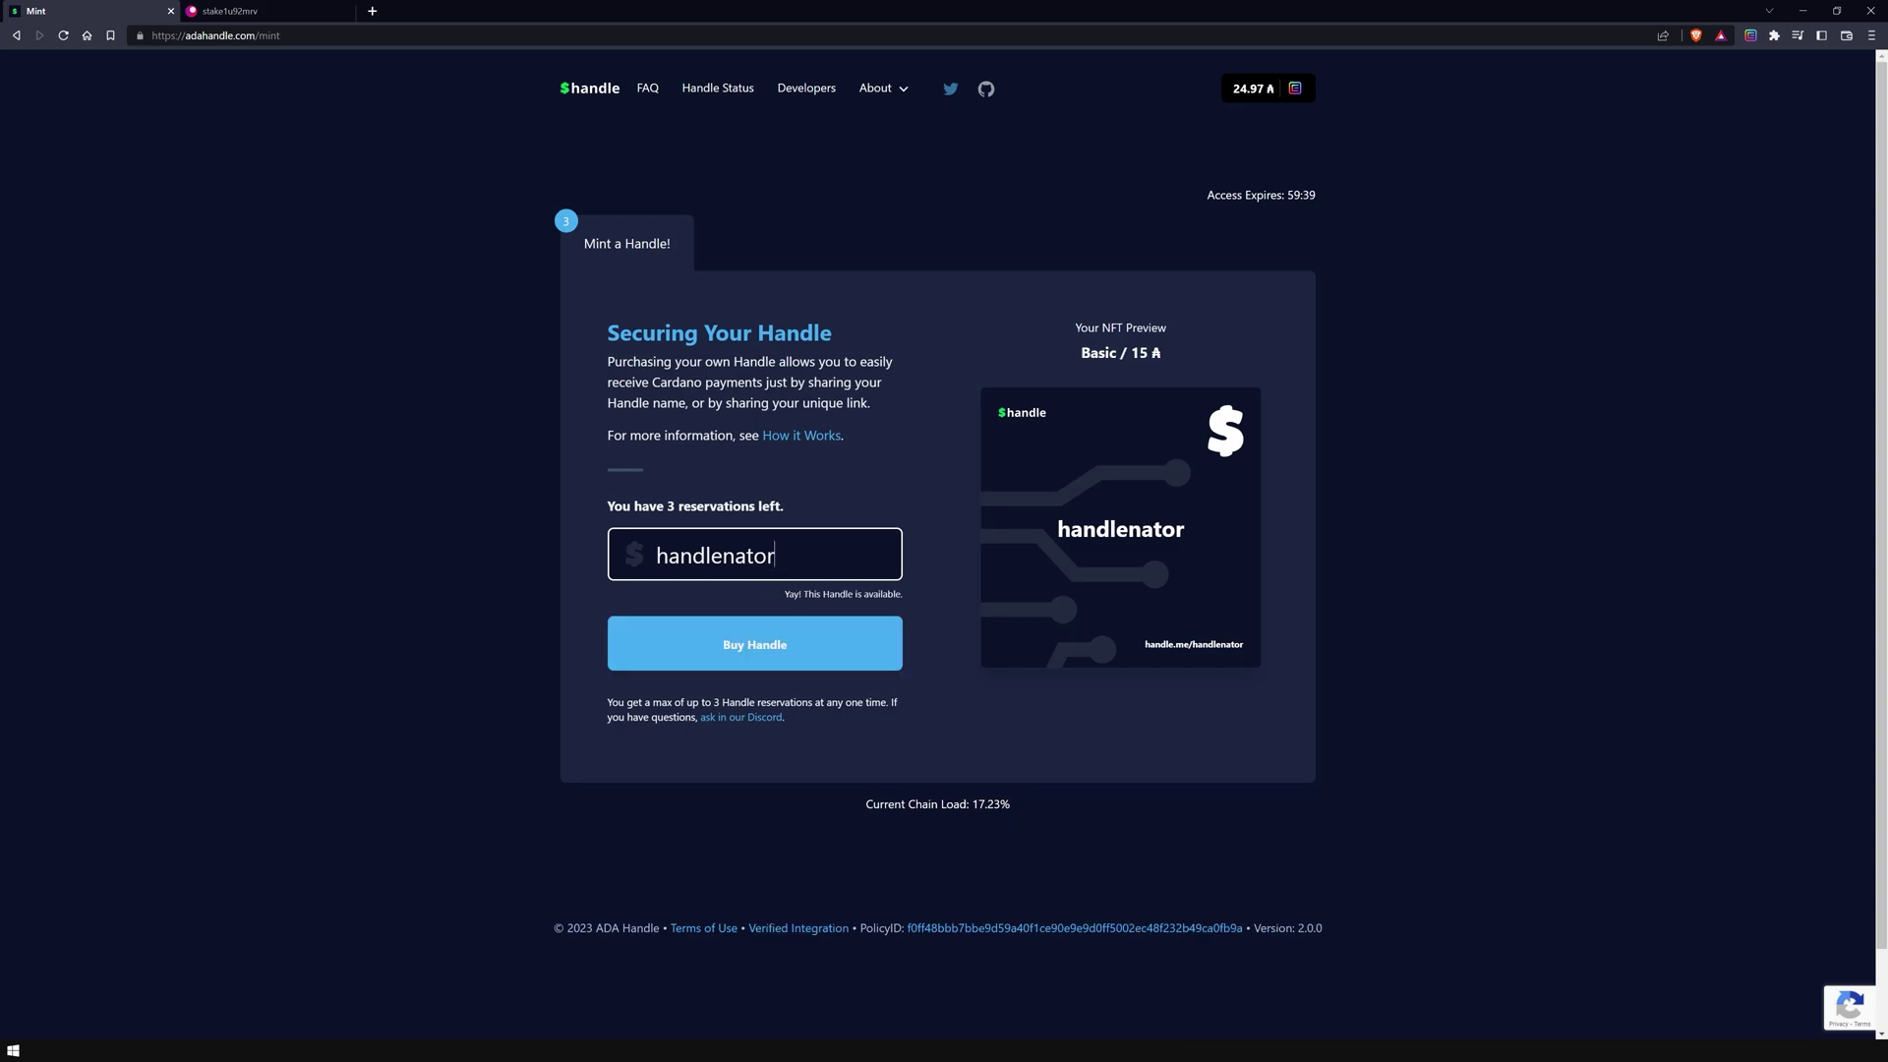
key("Return")
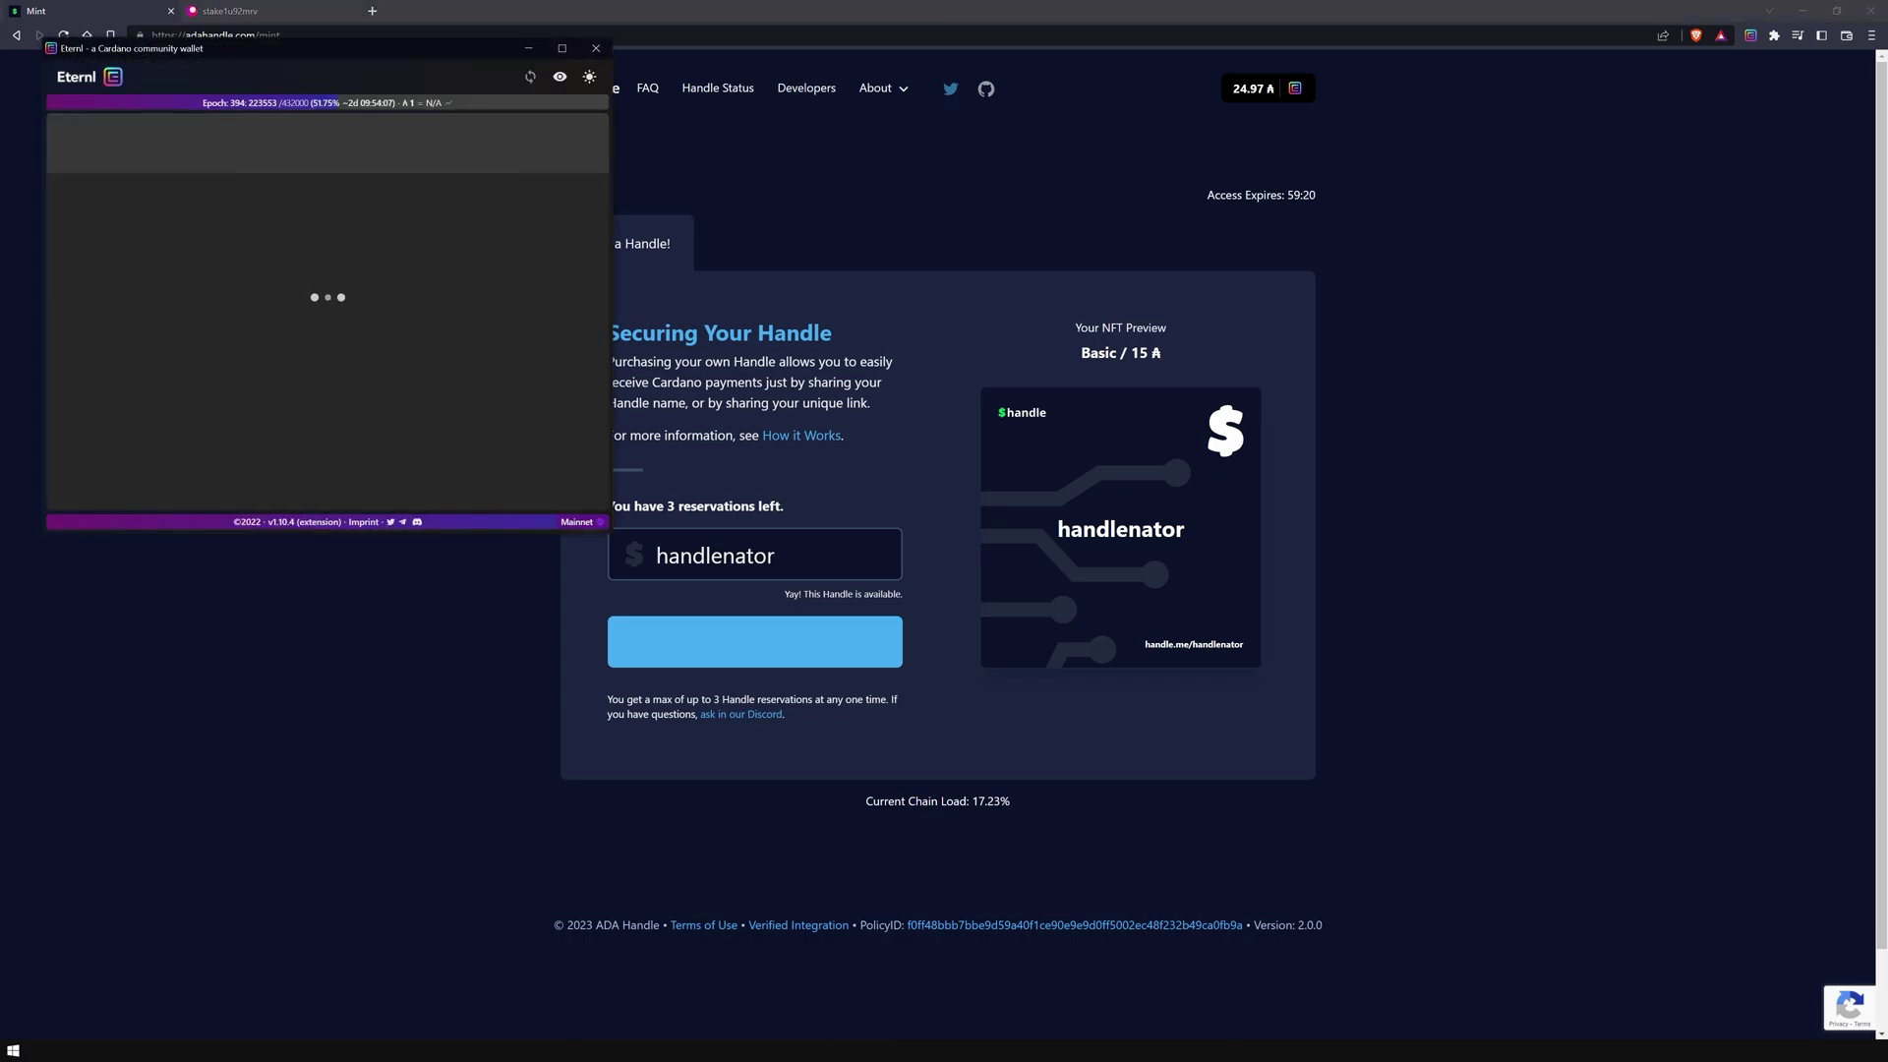
Enter the Eternl spending password and sign the 15 ₳ payment for handlenator.
type("••••")
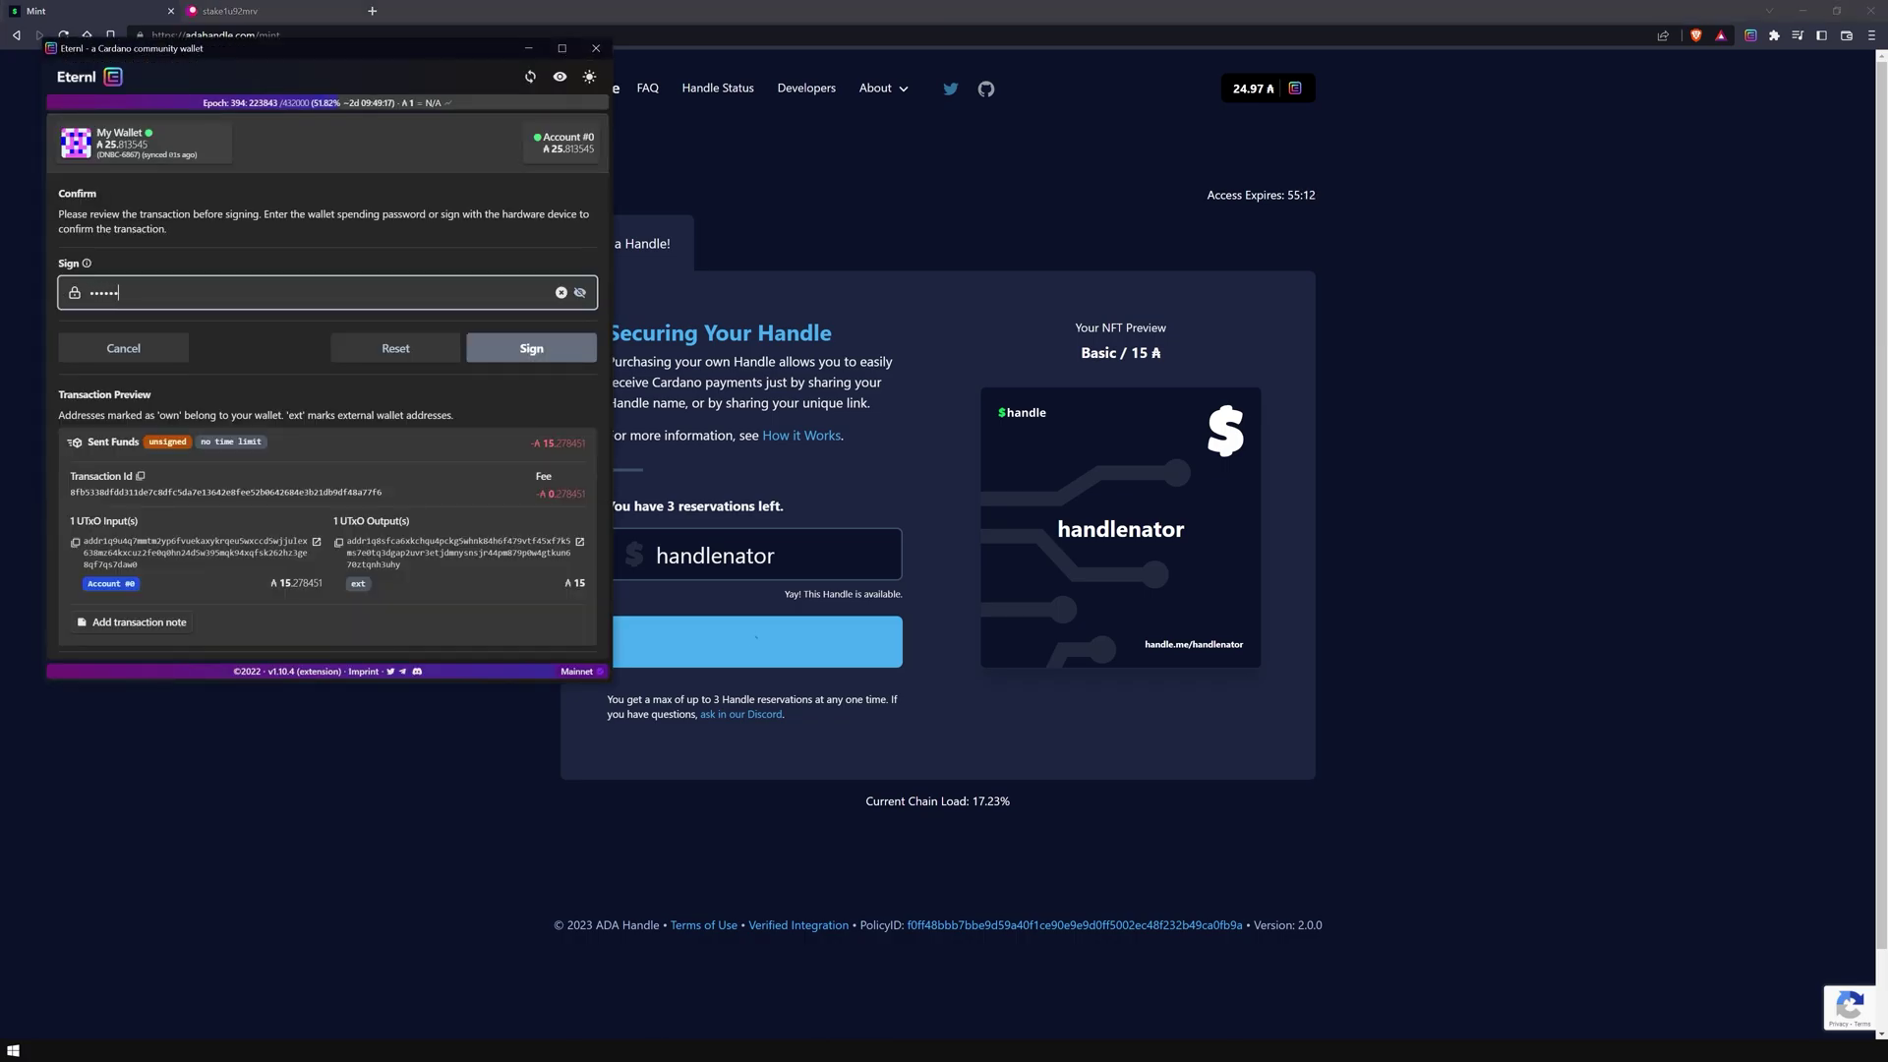
key("Tab")
key("Return")
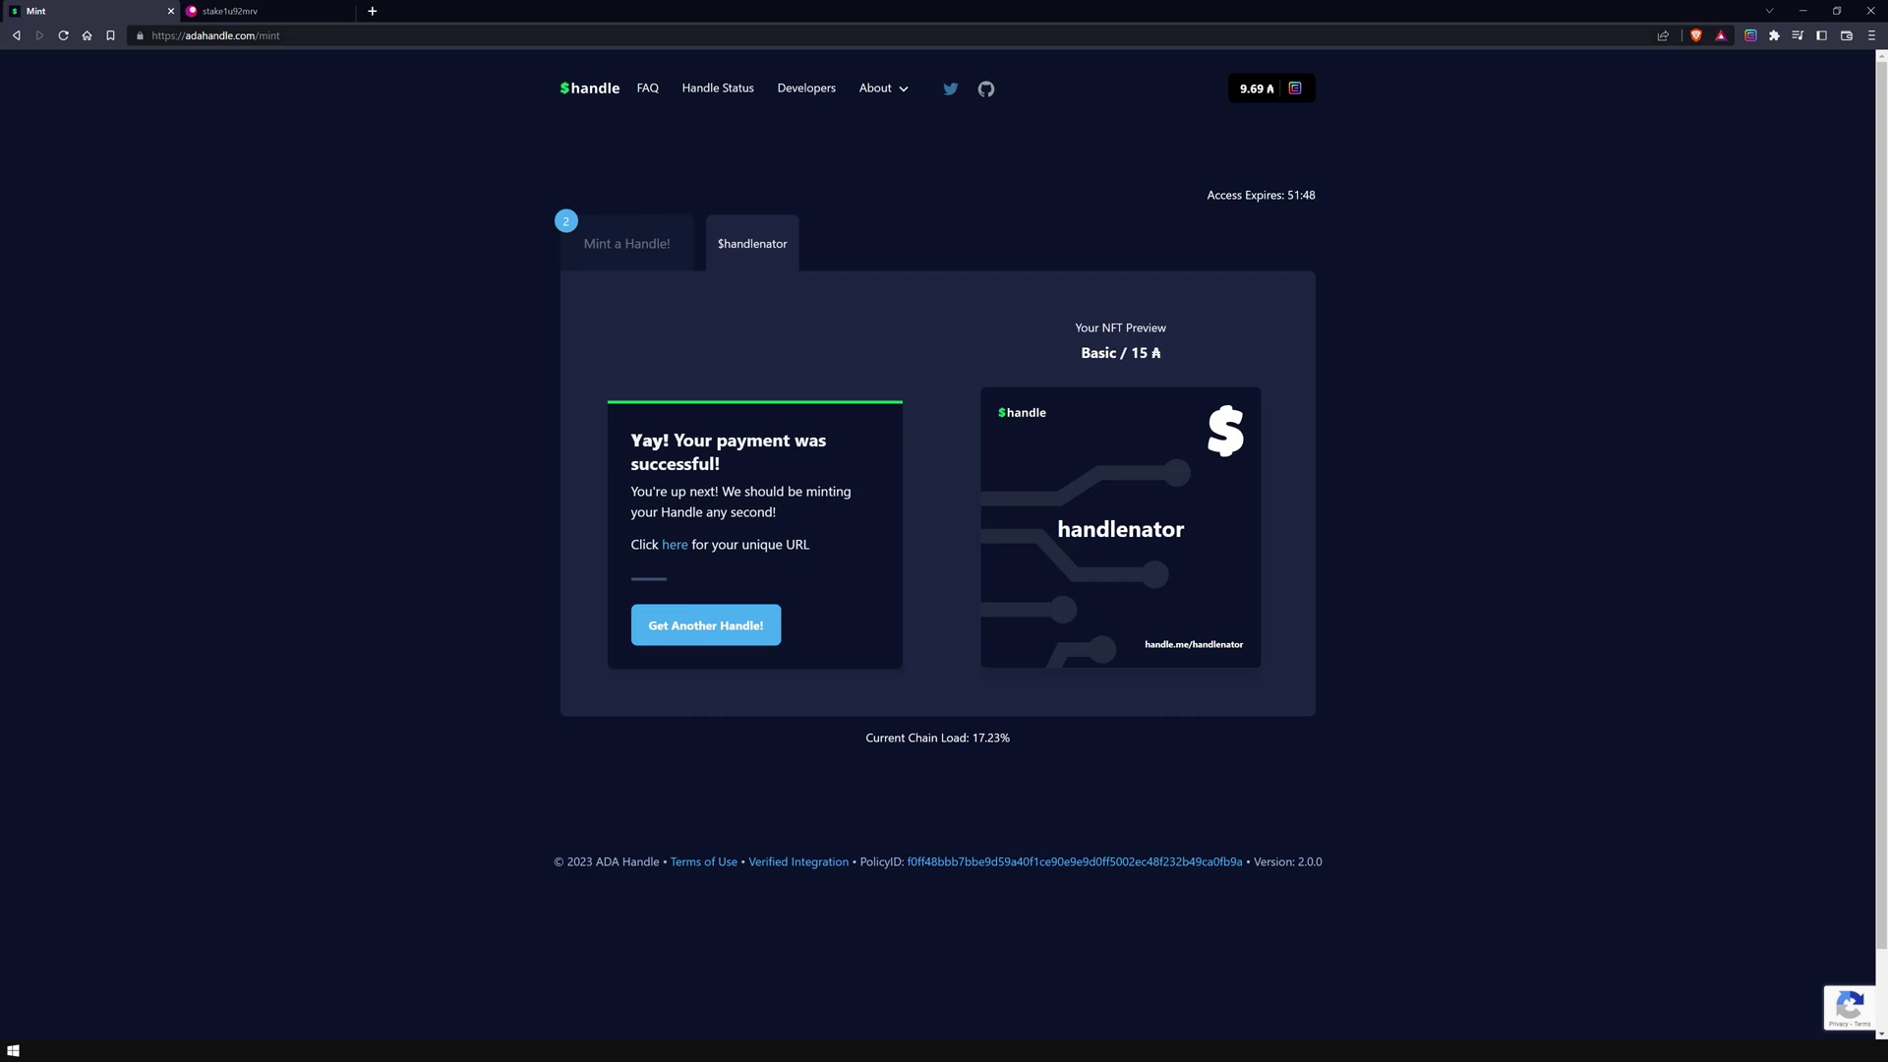
Open the $handlenator NFT's asset page from the pool.pm wallet overview.
key("ctrl+Tab")
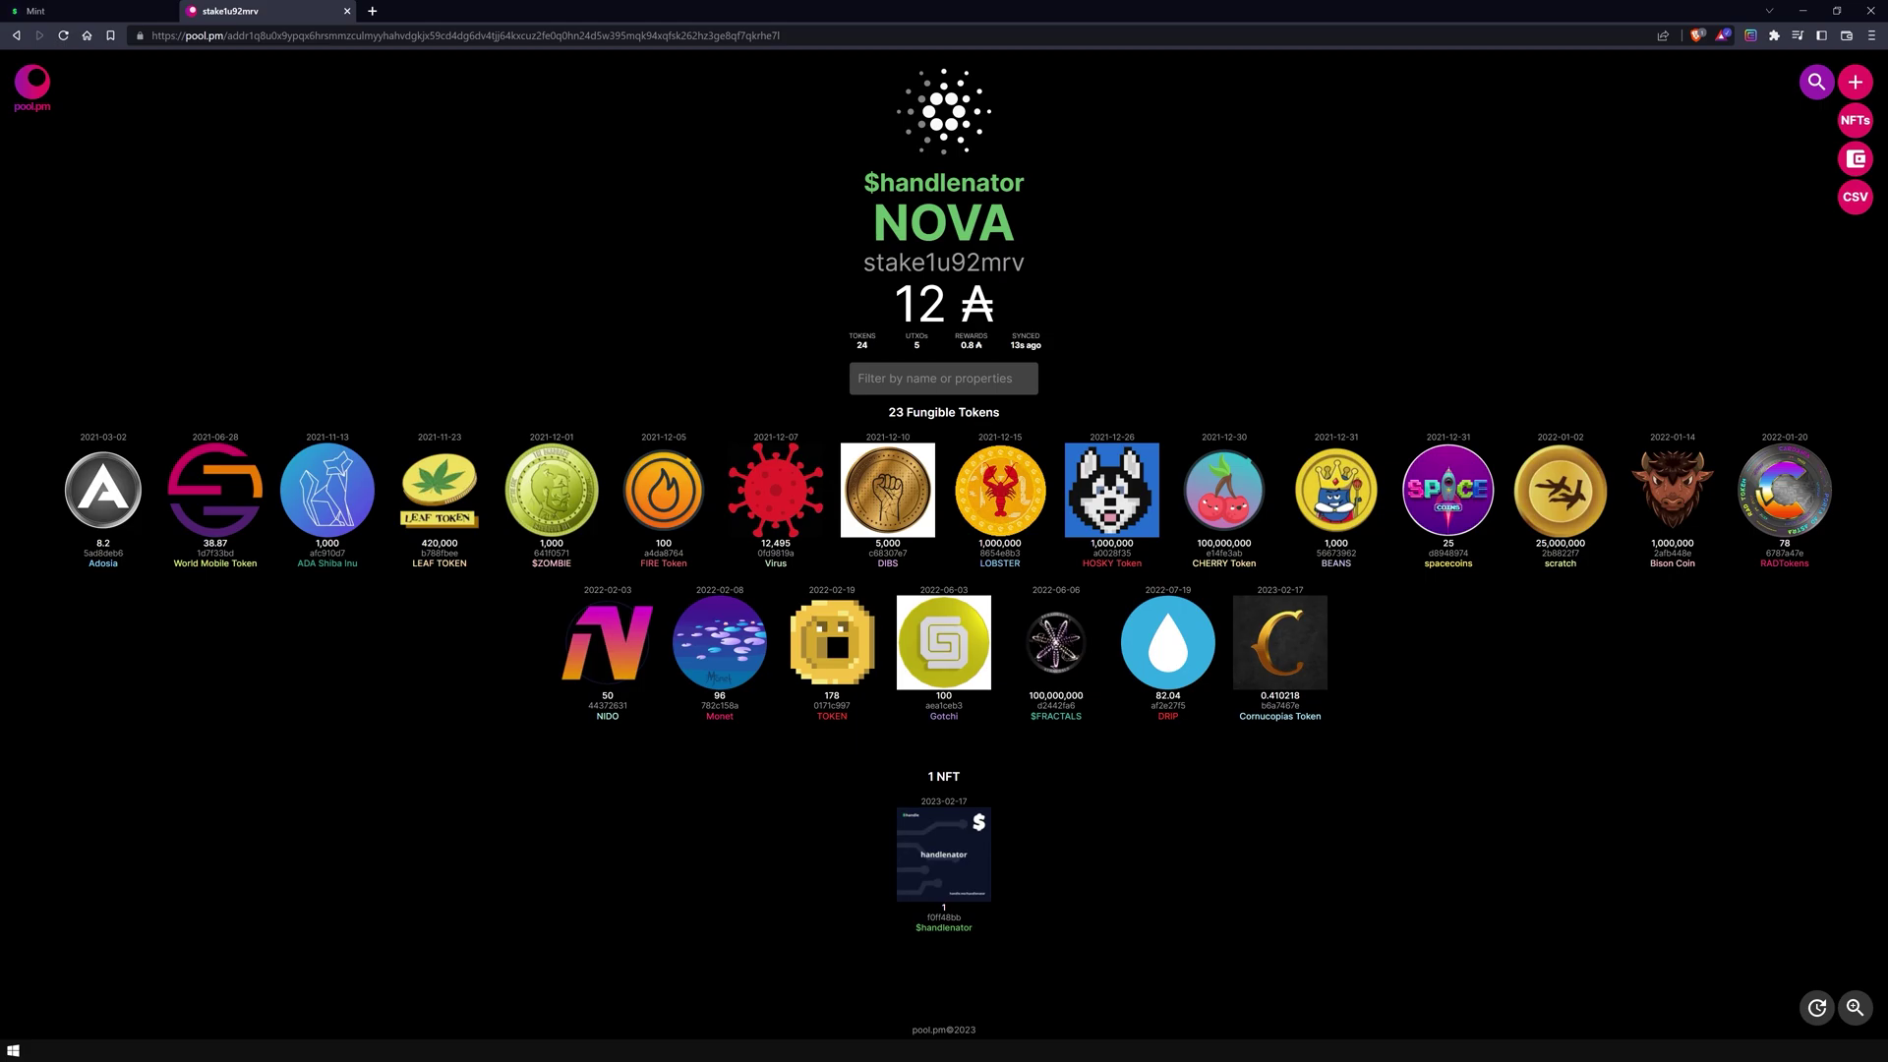
left_click(944, 855)
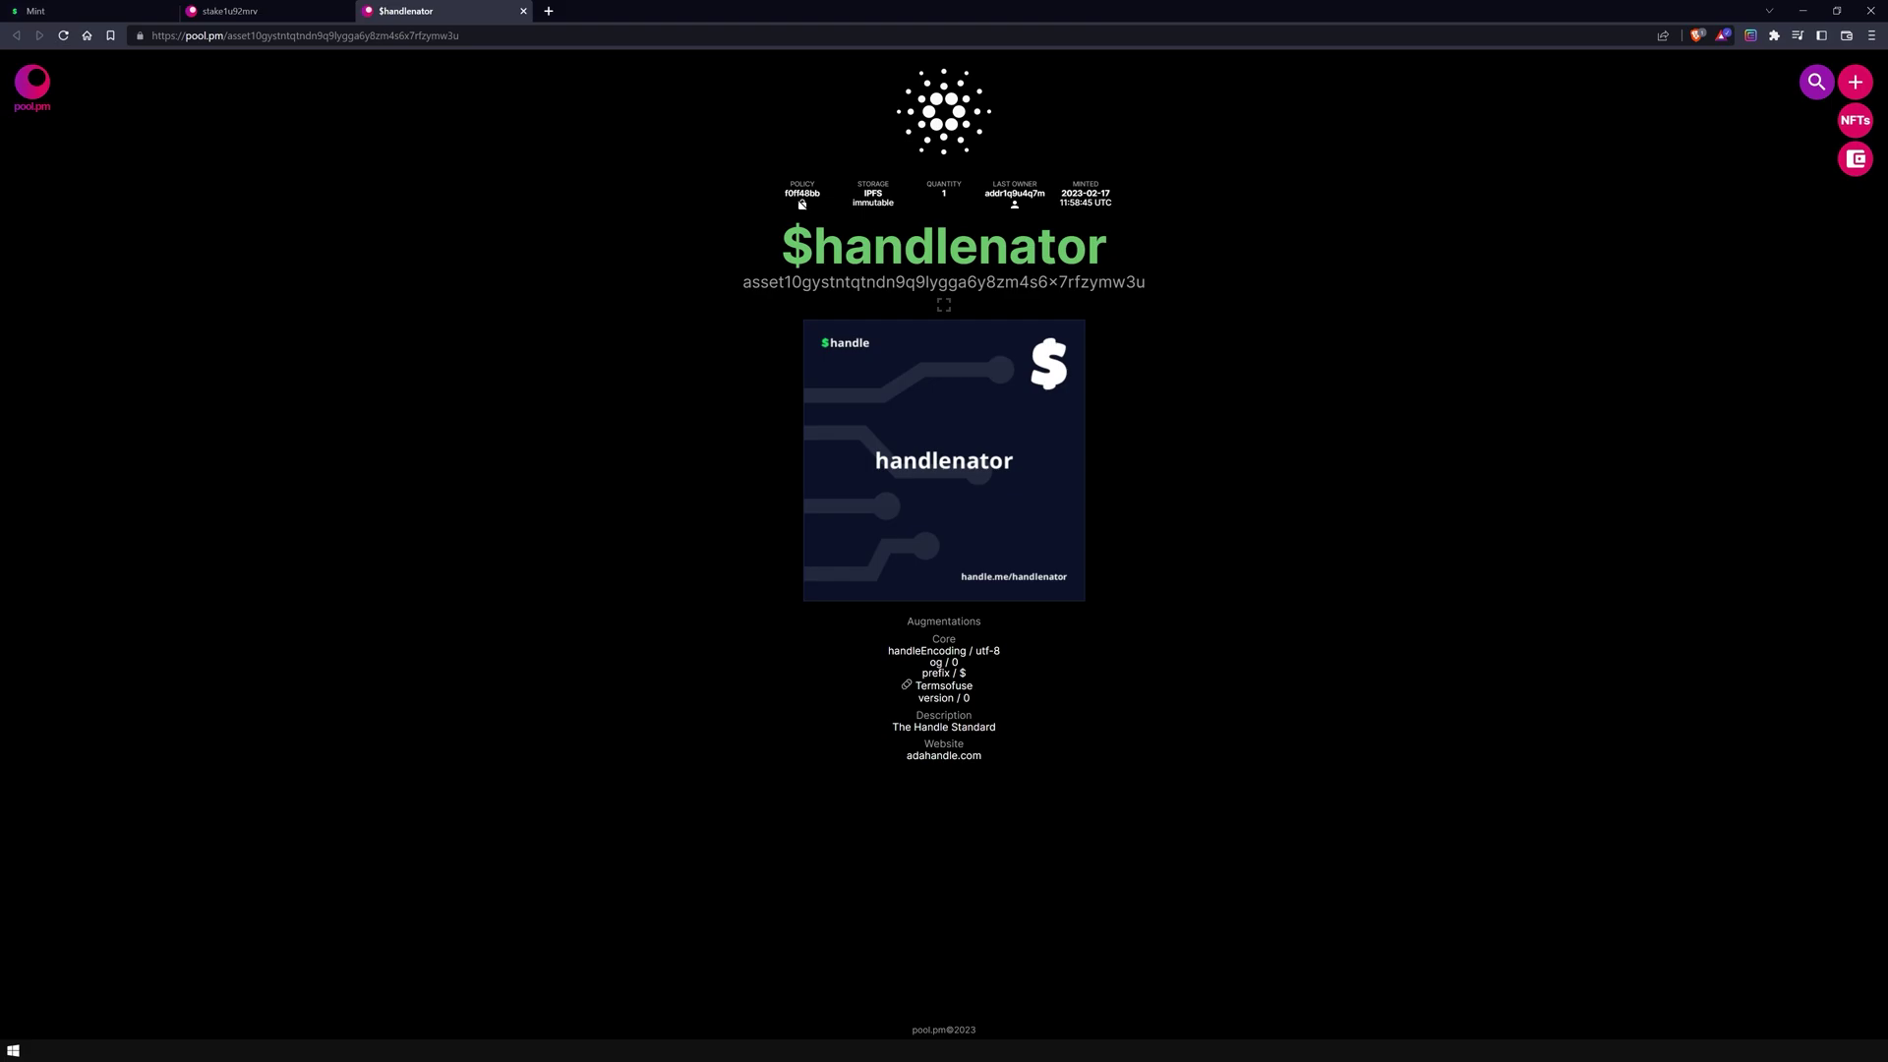
left_click(88, 11)
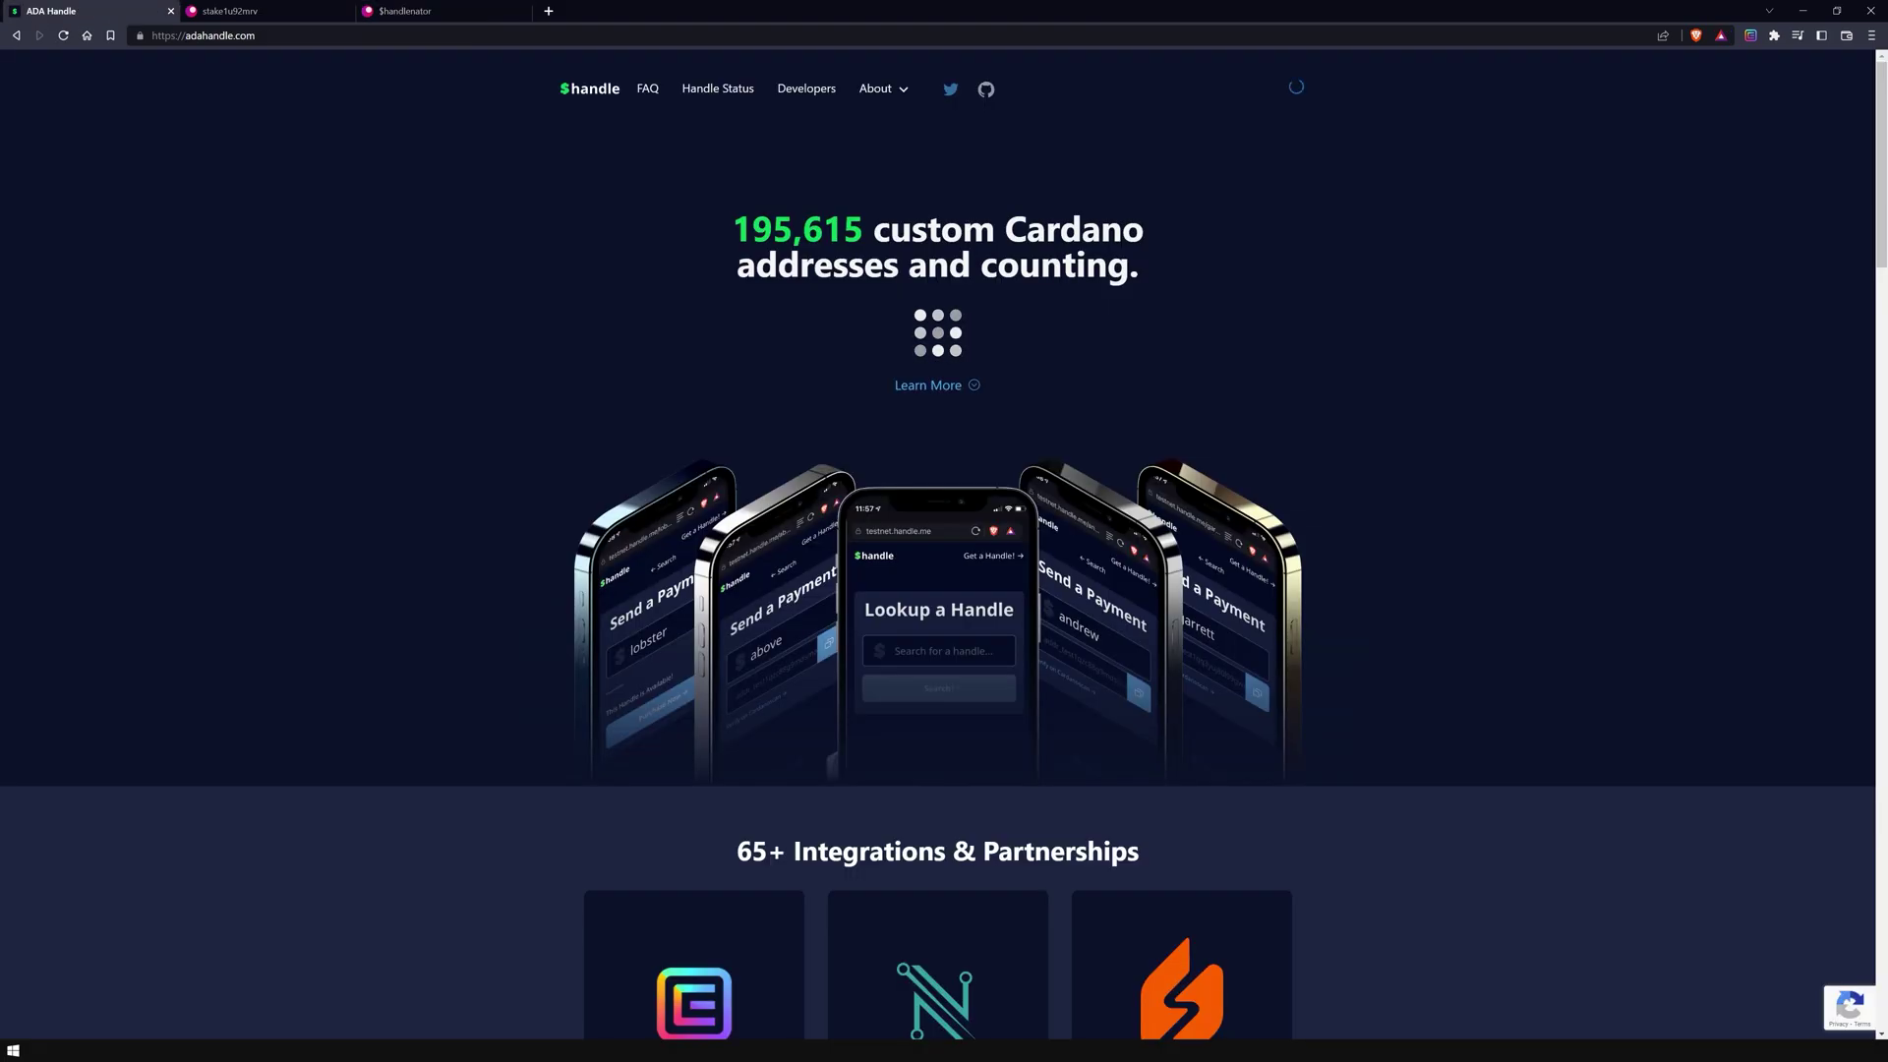